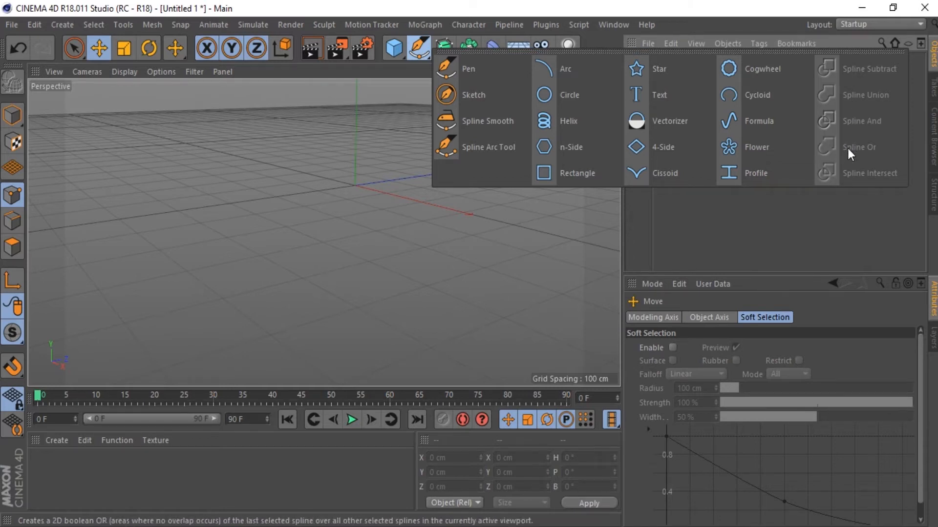
# Step: Draw an open Bezier spline with the Pen tool, using three corner points followed by three curved points, and finish it
pyautogui.click(486, 75)
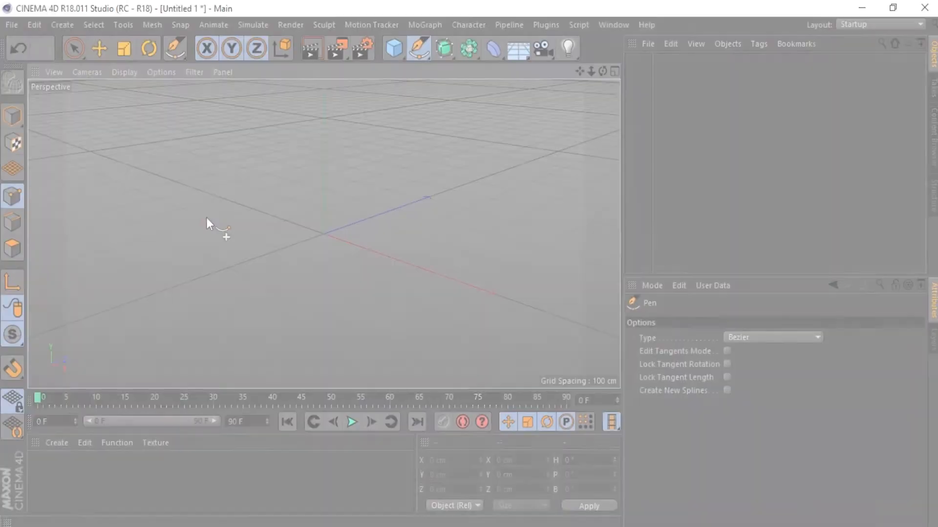
pyautogui.click(206, 217)
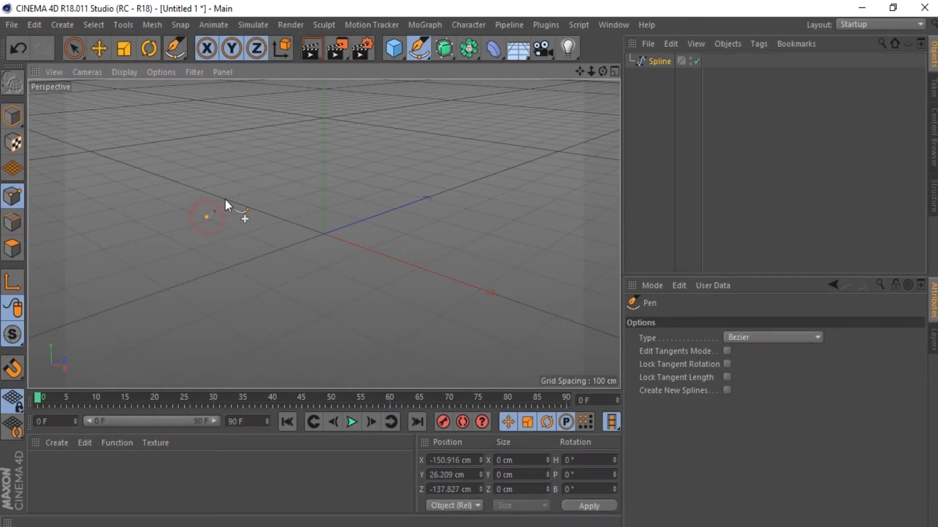
pyautogui.click(280, 141)
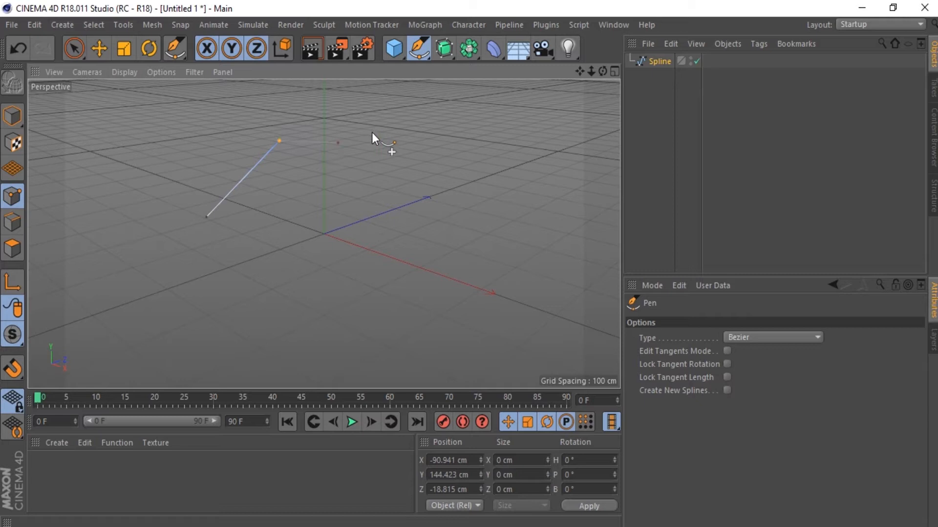
pyautogui.click(390, 121)
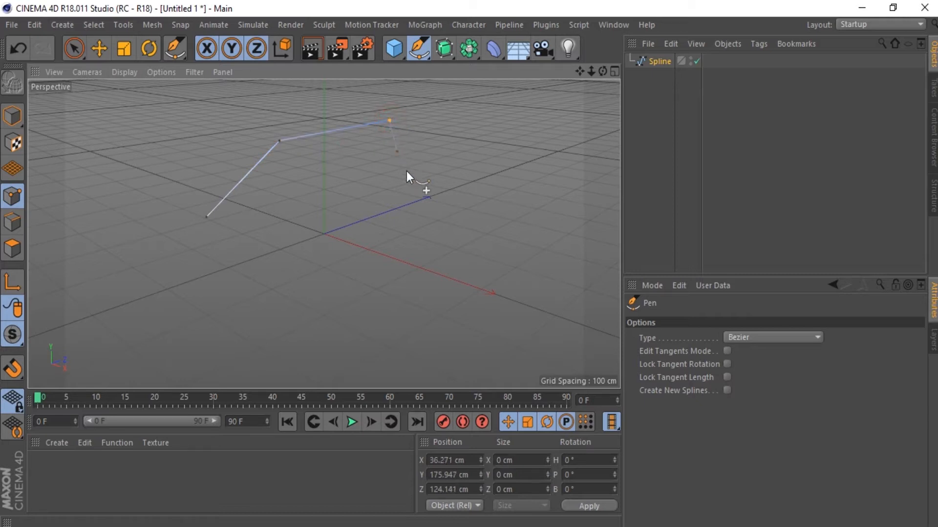
pyautogui.moveTo(447, 201); pyautogui.dragTo(411, 223)
pyautogui.moveTo(340, 254); pyautogui.dragTo(382, 292)
pyautogui.moveTo(361, 346); pyautogui.dragTo(295, 332)
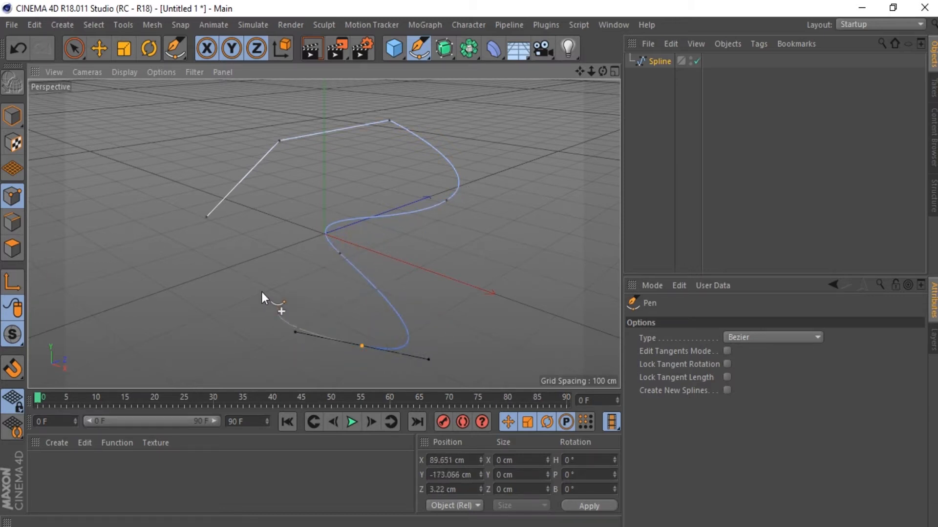
pyautogui.press('Escape')
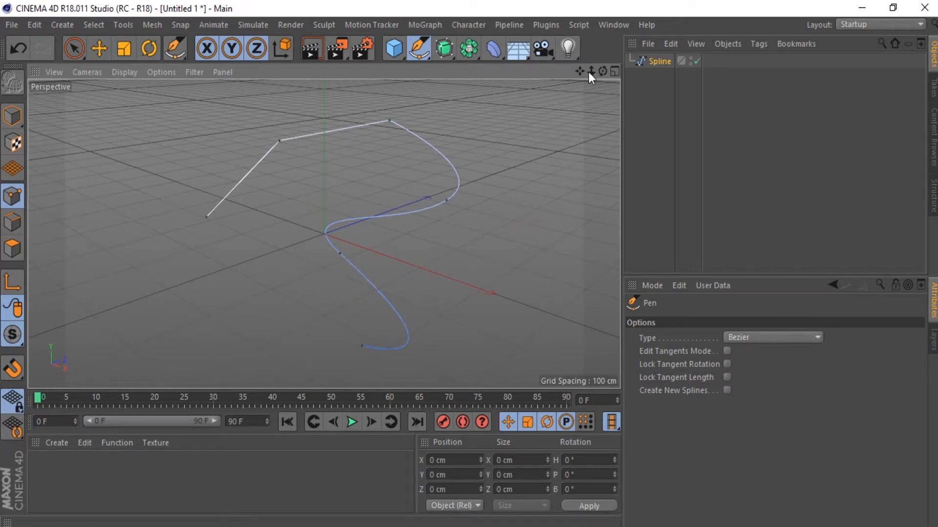
# Step: Reshape the spline by moving its upper corner point, the point near the origin and the point on the outer curve
pyautogui.moveTo(602, 72)
pyautogui.mouseDown()
pyautogui.moveTo(601, 124)
pyautogui.moveTo(526, 121)
pyautogui.moveTo(601, 72)
pyautogui.mouseUp()
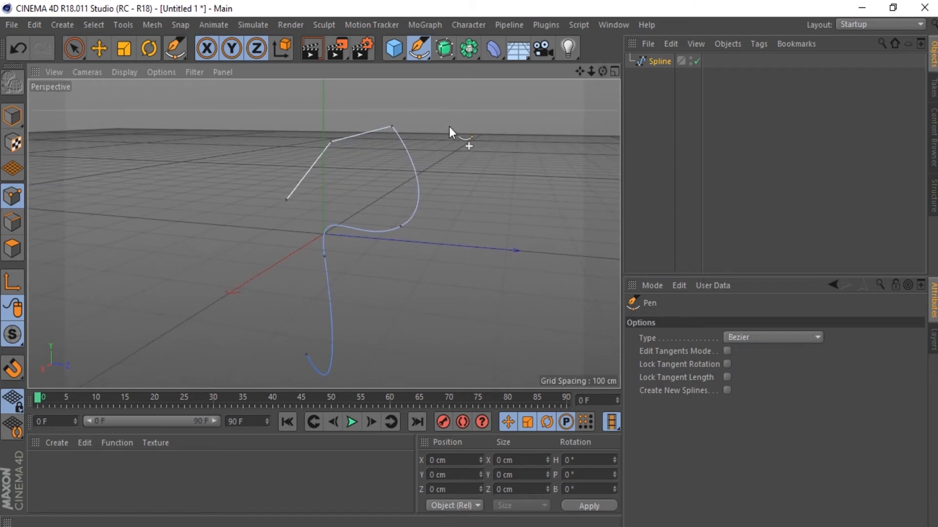
pyautogui.moveTo(392, 126); pyautogui.dragTo(390, 126)
pyautogui.moveTo(324, 255); pyautogui.dragTo(298, 262)
pyautogui.moveTo(399, 226); pyautogui.dragTo(412, 229)
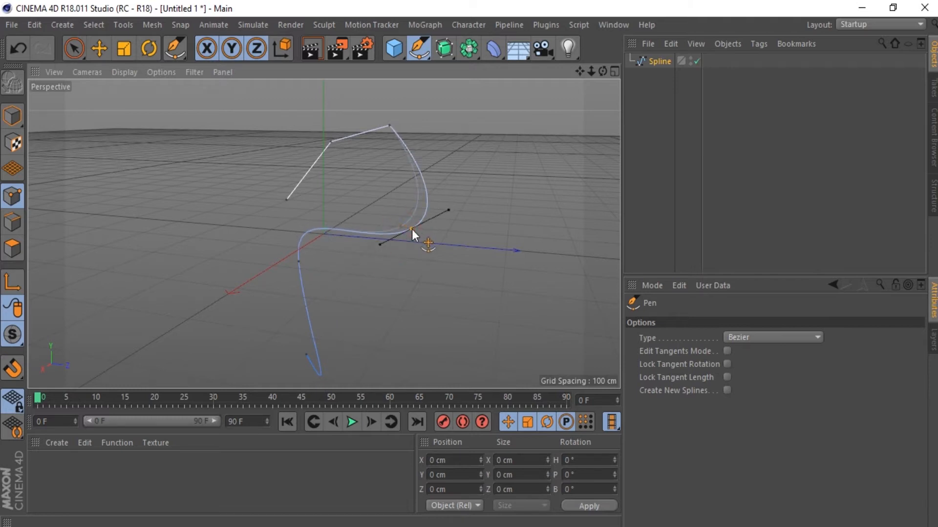
# Step: Select the segment between the spline's top corner and outer curve point, scale it, rotate it and deselect it
pyautogui.click(423, 194)
pyautogui.click(121, 50)
pyautogui.moveTo(380, 188); pyautogui.dragTo(355, 199)
pyautogui.moveTo(489, 180); pyautogui.dragTo(514, 182)
pyautogui.moveTo(402, 85); pyautogui.dragTo(406, 108)
pyautogui.press('r')
pyautogui.moveTo(394, 177); pyautogui.dragTo(368, 158)
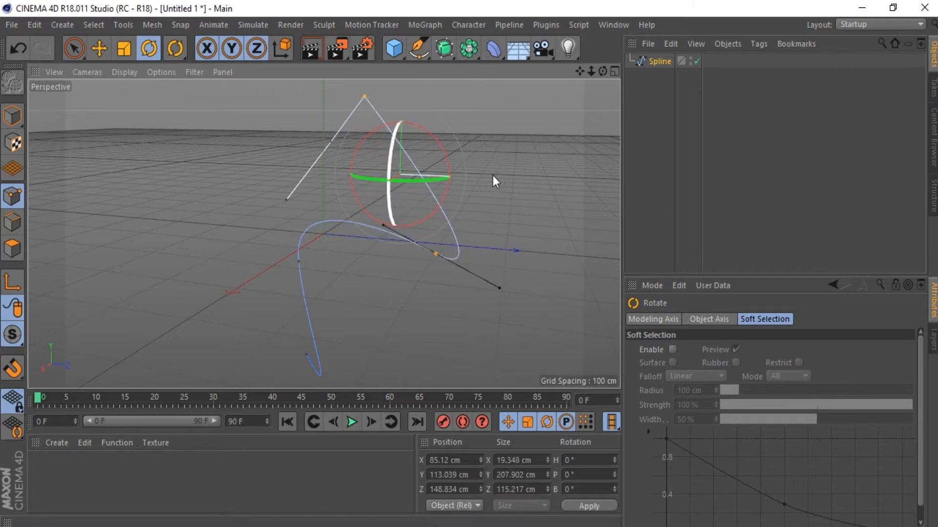
pyautogui.moveTo(602, 72); pyautogui.dragTo(558, 81)
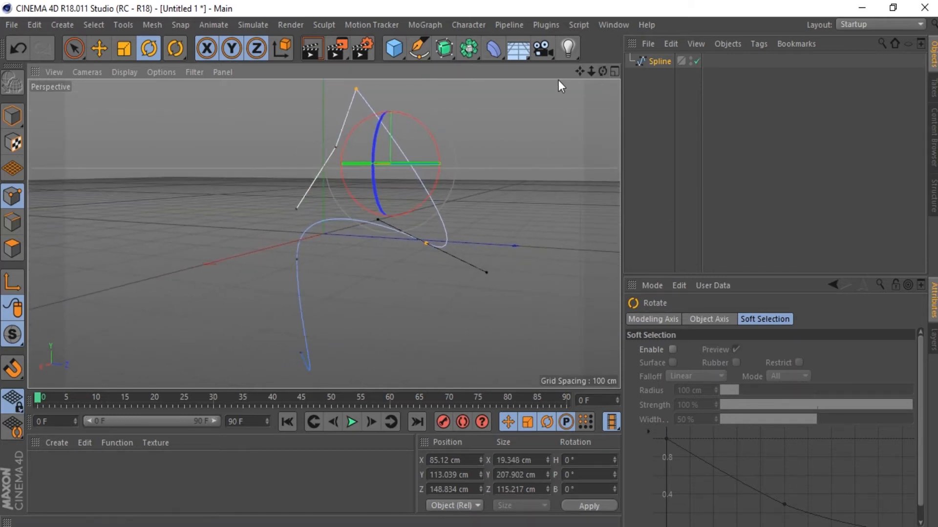
pyautogui.click(509, 139)
# Step: Sketch a freehand wave with three peaks beside the existing curve, as part of the same spline
pyautogui.click(418, 49)
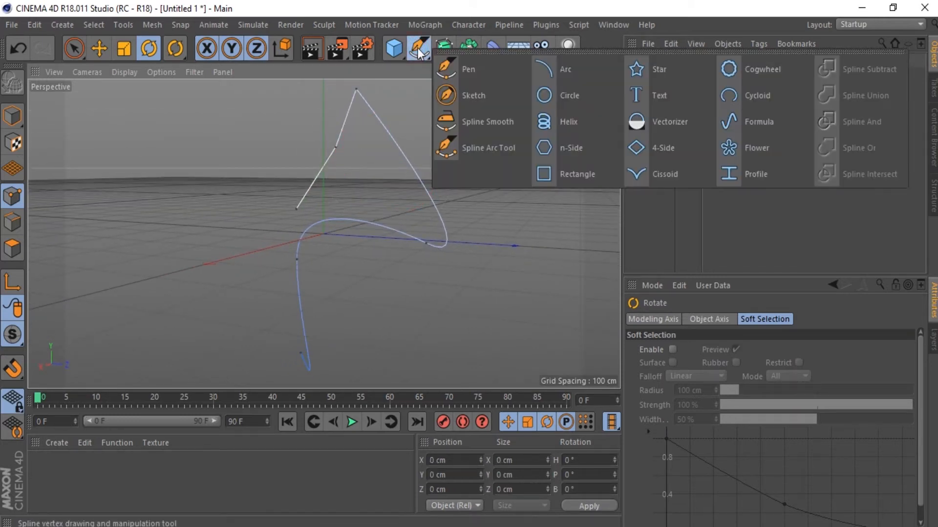
pyautogui.click(488, 99)
pyautogui.moveTo(579, 72); pyautogui.dragTo(570, 87)
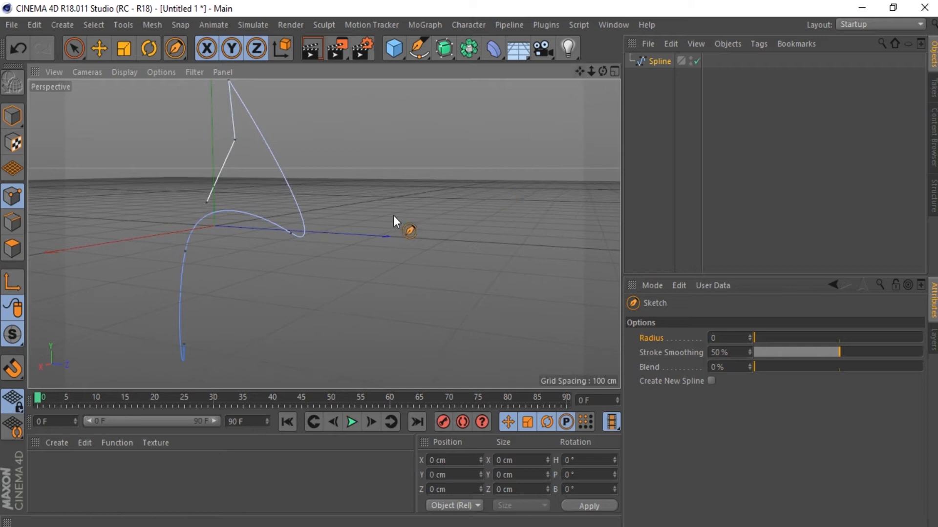
pyautogui.moveTo(352, 198); pyautogui.dragTo(412, 184)
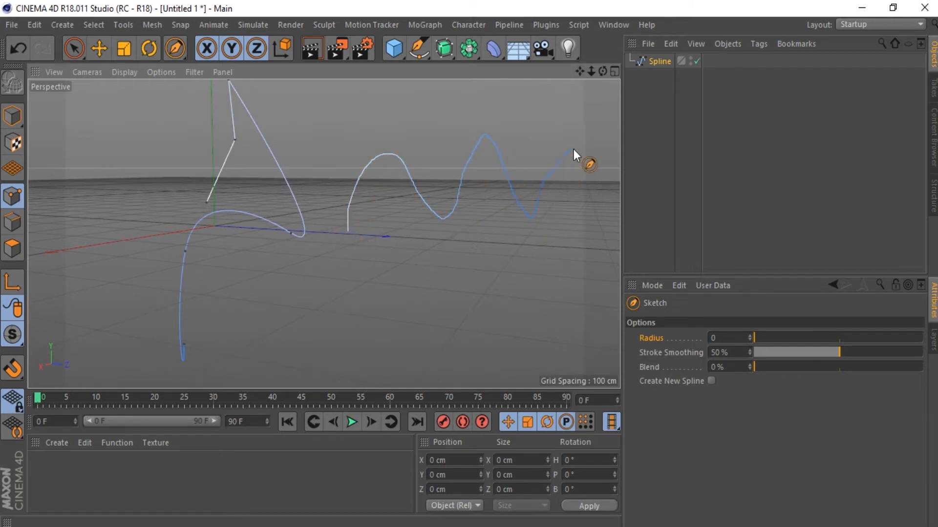
pyautogui.moveTo(599, 221); pyautogui.dragTo(598, 220)
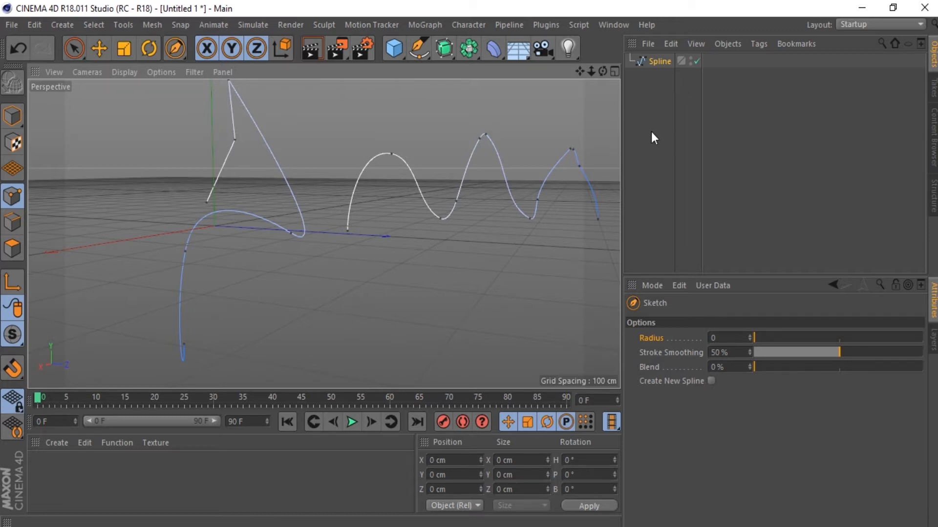
# Step: Deselect the spline and sketch a second freehand wavy line below the first wave as a separate spline
pyautogui.click(665, 87)
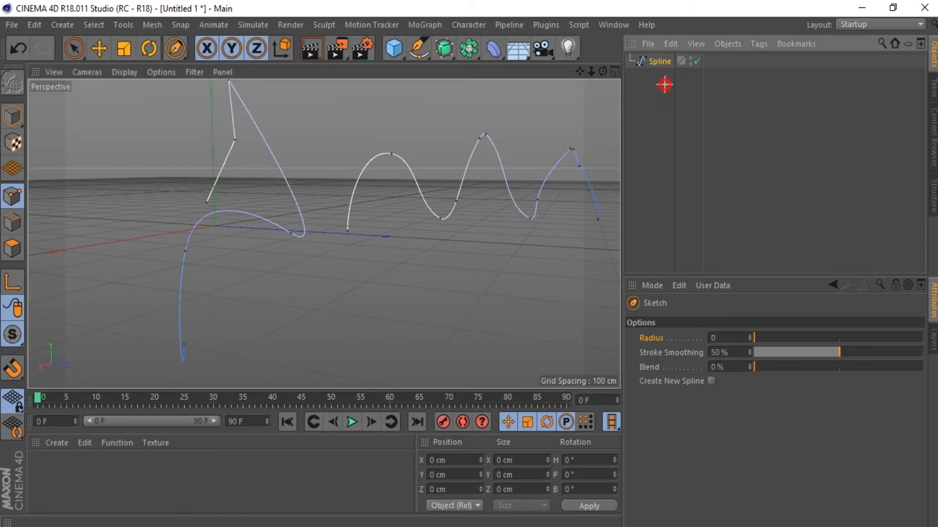
pyautogui.moveTo(334, 317)
pyautogui.mouseDown()
pyautogui.moveTo(366, 282)
pyautogui.moveTo(440, 314)
pyautogui.moveTo(500, 233)
pyautogui.mouseUp()
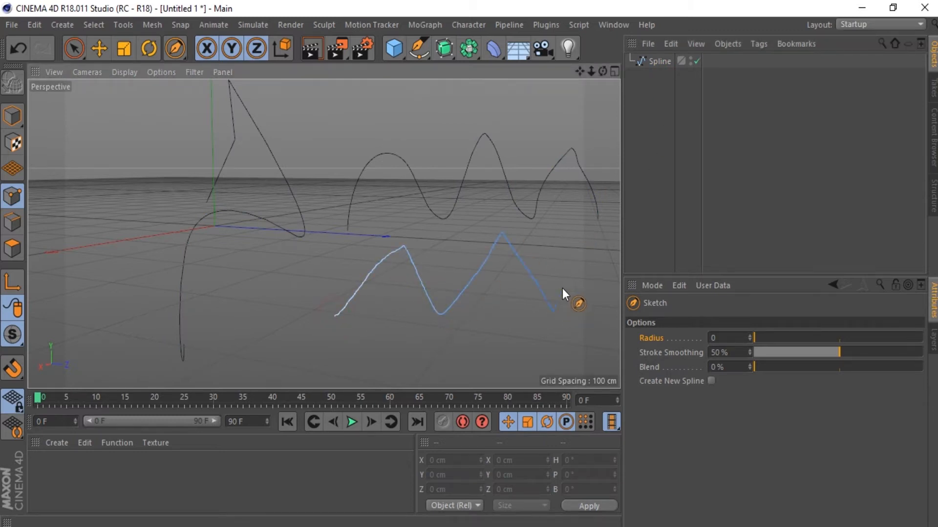
pyautogui.moveTo(592, 302); pyautogui.dragTo(593, 304)
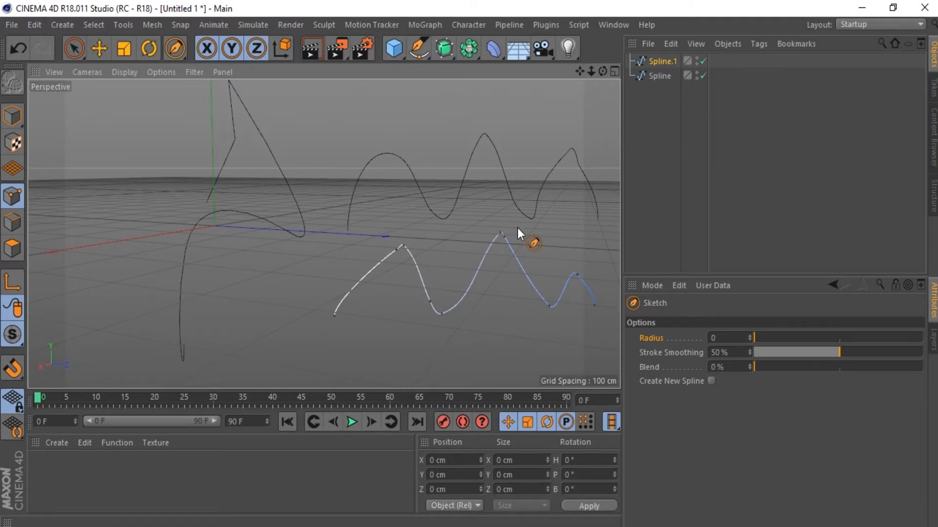
# Step: Toggle the viewport's grid display off and back on
pyautogui.click(194, 73)
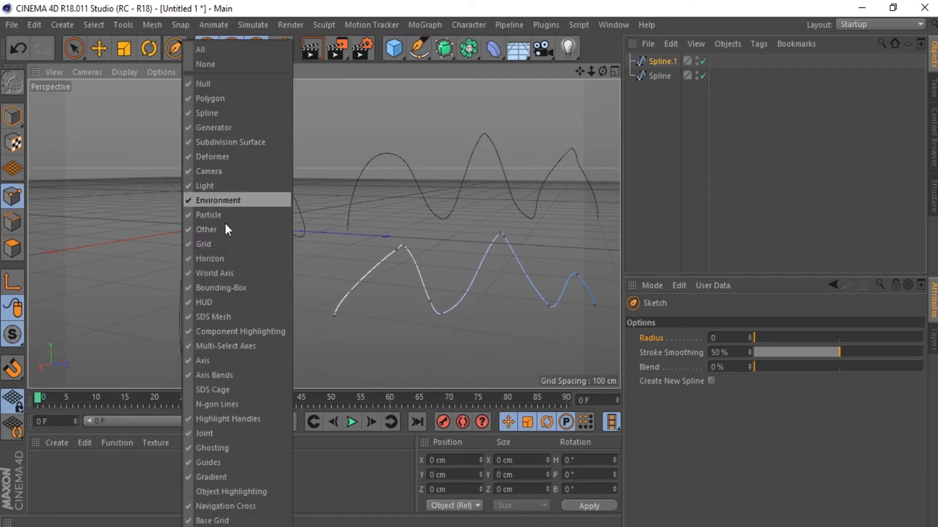
pyautogui.click(217, 250)
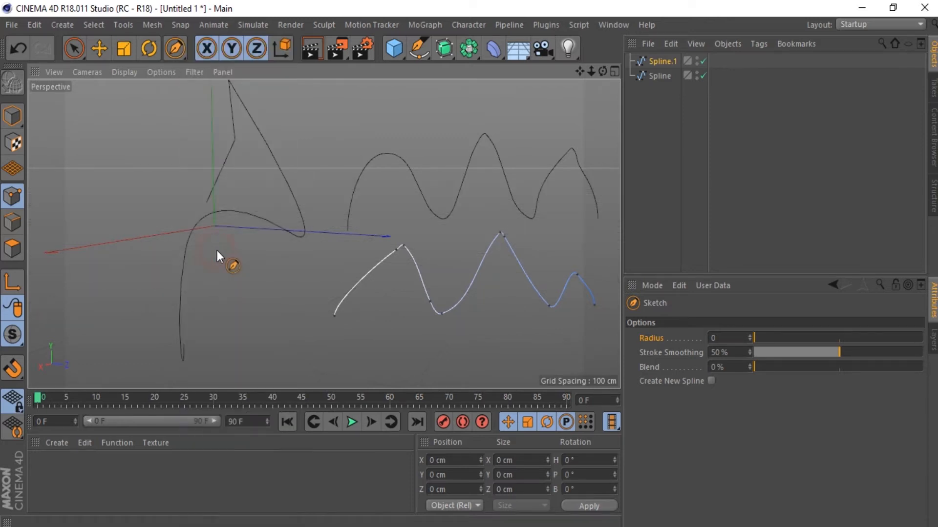
pyautogui.click(194, 72)
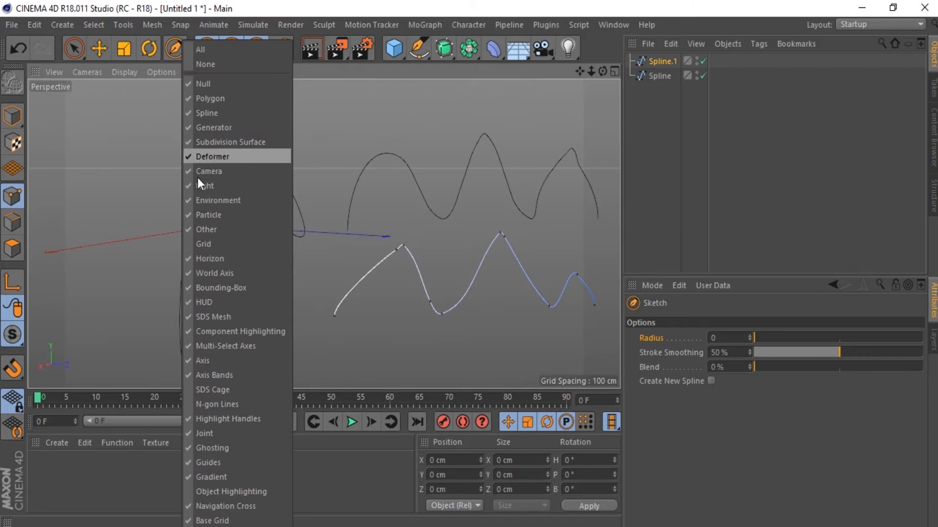
pyautogui.click(202, 245)
# Step: Smooth the first peak and valley of the lower wavy spline with the Spline Smooth brush
pyautogui.click(418, 48)
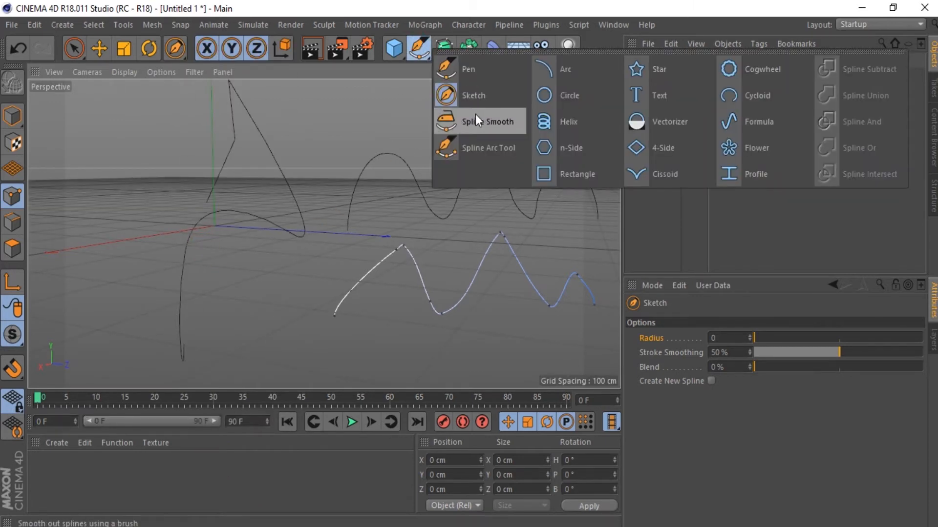
pyautogui.click(485, 125)
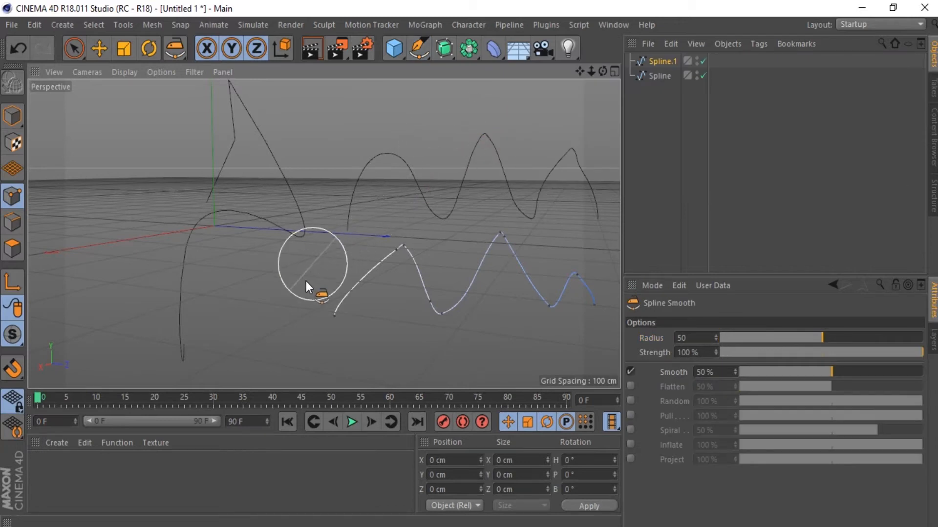
pyautogui.moveTo(313, 292)
pyautogui.mouseDown()
pyautogui.moveTo(386, 222)
pyautogui.moveTo(423, 336)
pyautogui.moveTo(542, 340)
pyautogui.moveTo(499, 309)
pyautogui.moveTo(394, 297)
pyautogui.moveTo(410, 336)
pyautogui.moveTo(496, 349)
pyautogui.moveTo(543, 339)
pyautogui.moveTo(500, 308)
pyautogui.mouseUp()
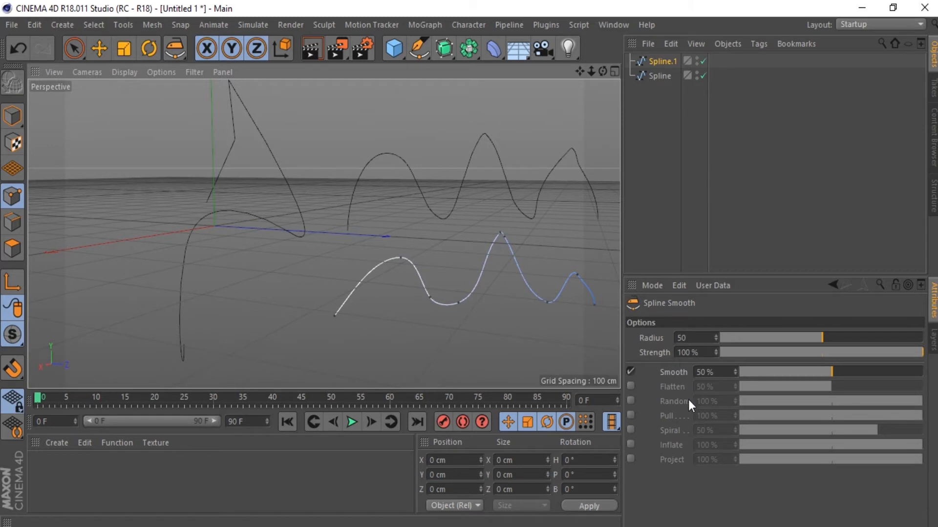
# Step: Reshape the starting segment of the lower wavy spline into a circular arc with the Spline Arc Tool
pyautogui.click(421, 51)
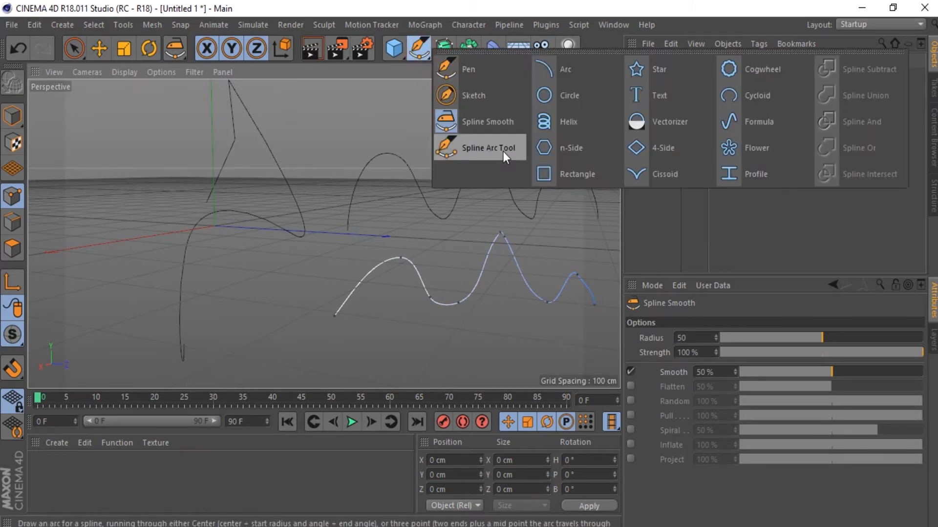
pyautogui.click(489, 148)
pyautogui.click(368, 275)
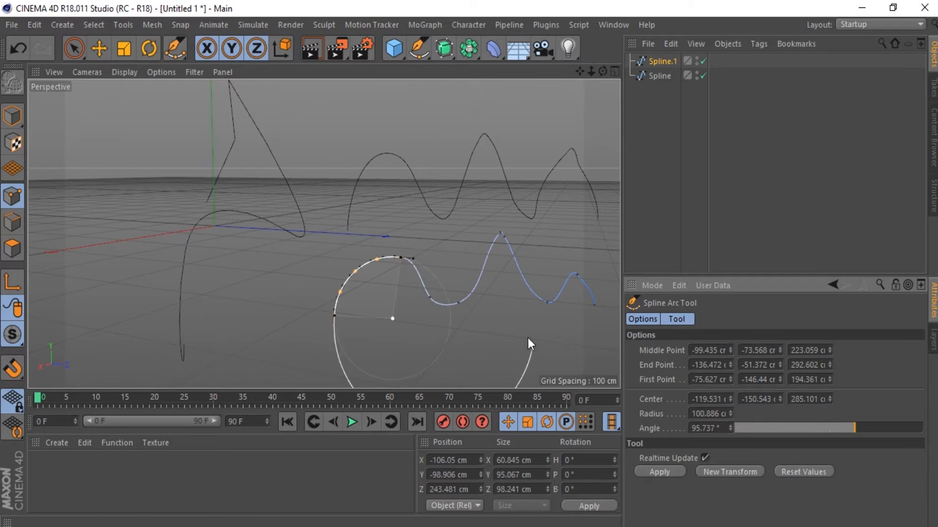
# Step: Clear both splines from the scene and maximize the Front view
pyautogui.moveTo(674, 100); pyautogui.dragTo(653, 54)
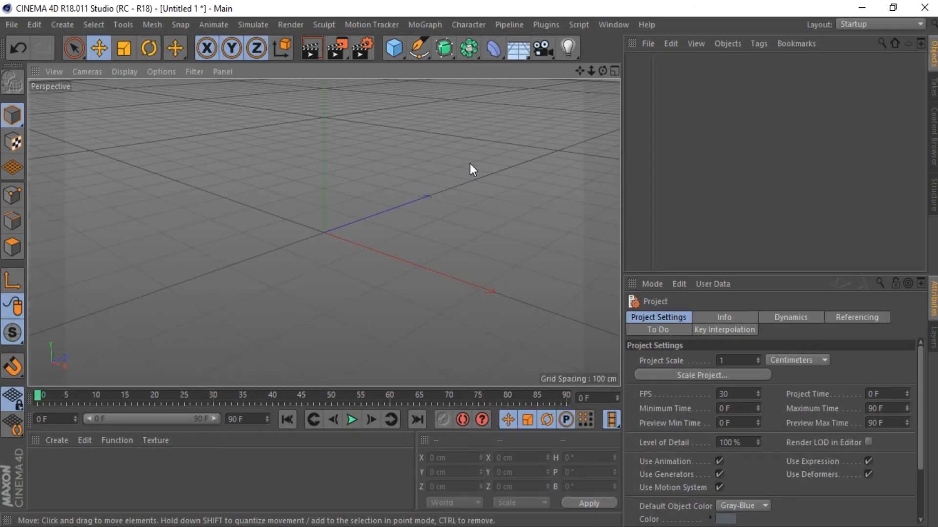
pyautogui.click(614, 72)
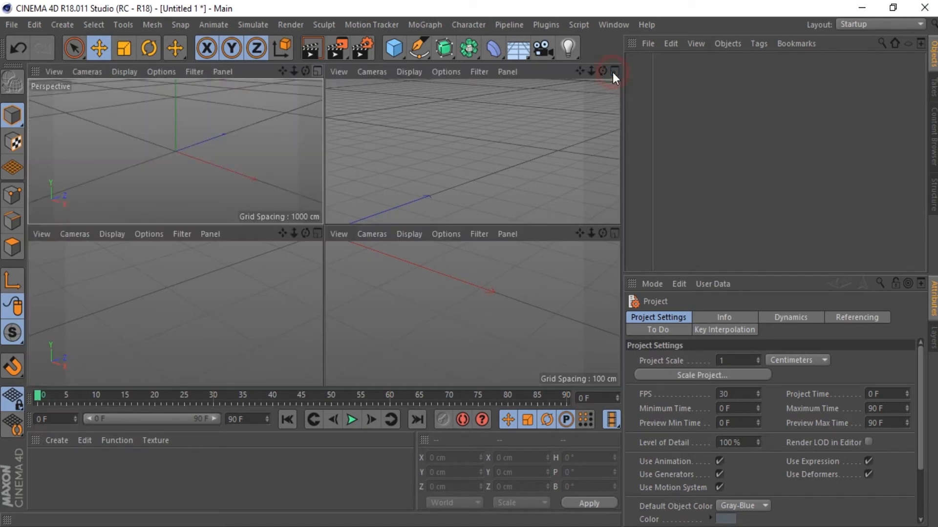
pyautogui.click(616, 233)
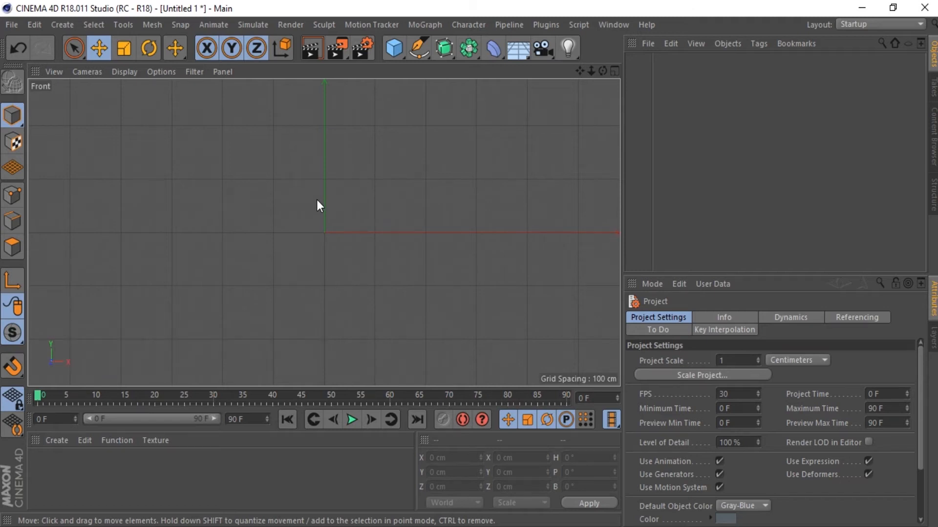
# Step: Load Dolphin.png as the Front viewport's background image and set its transparency to 80%
pyautogui.hotkey('shift', 'v')
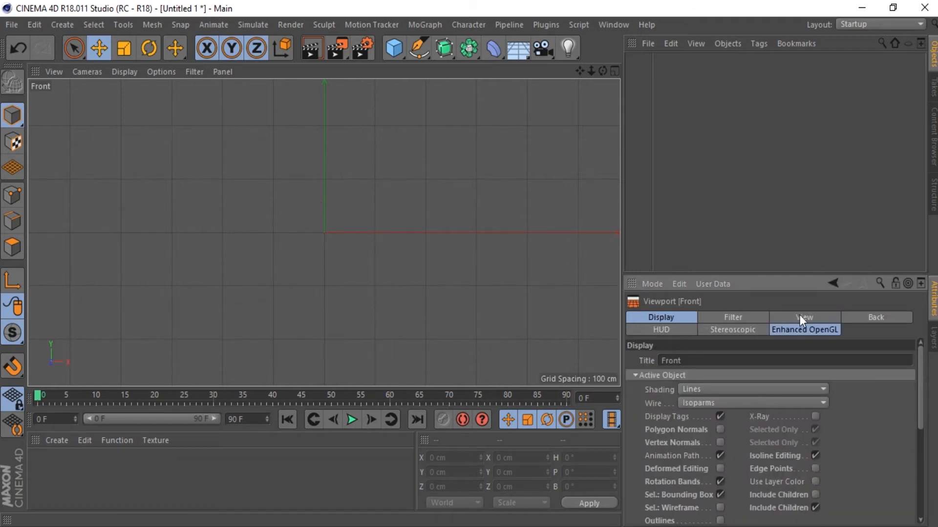
pyautogui.click(882, 318)
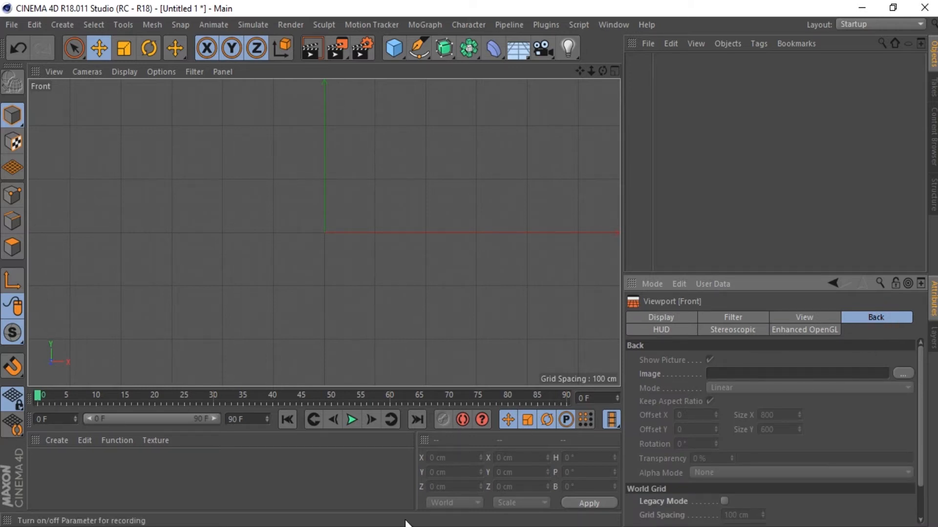
pyautogui.click(903, 374)
pyautogui.moveTo(297, 259); pyautogui.dragTo(746, 373)
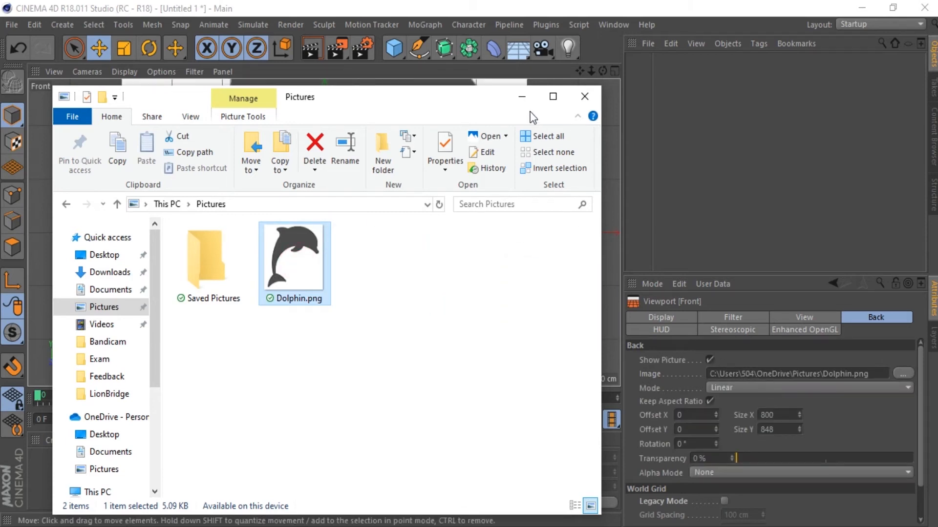
pyautogui.click(523, 97)
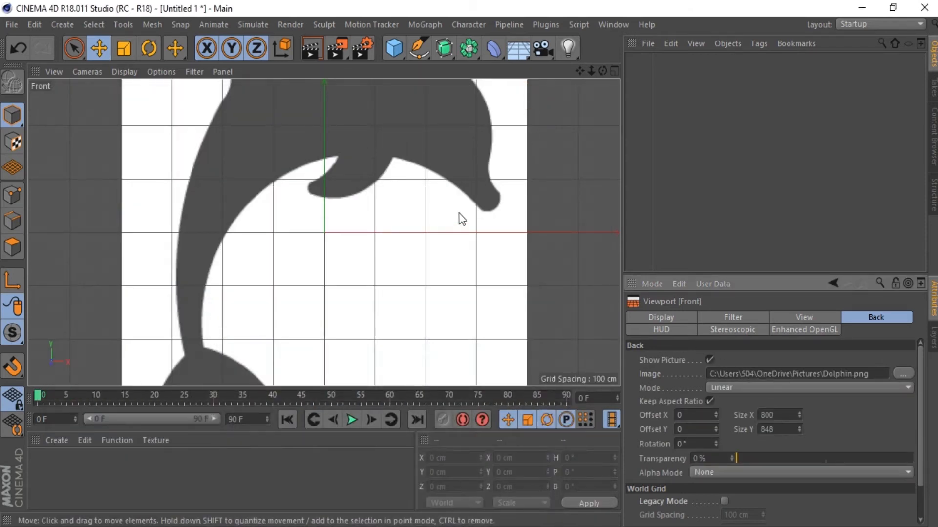
pyautogui.moveTo(591, 73); pyautogui.dragTo(551, 76)
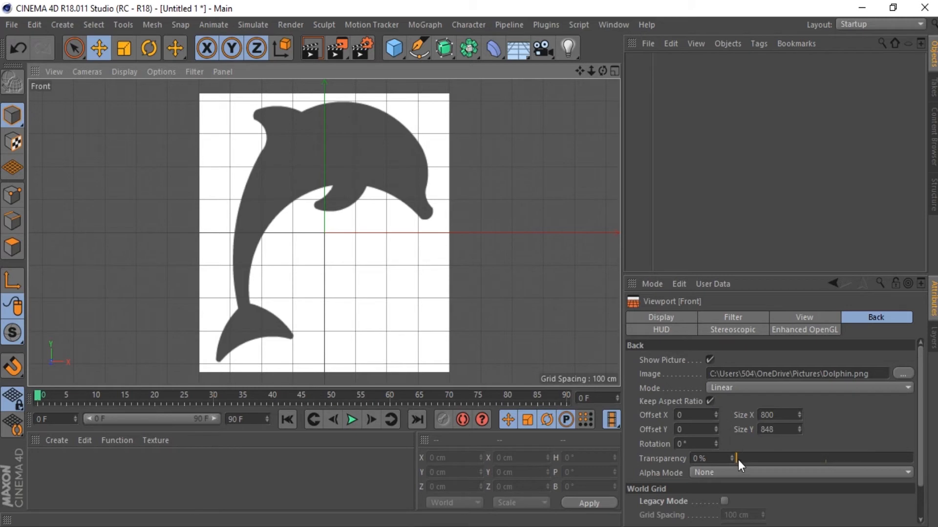
pyautogui.moveTo(738, 459); pyautogui.dragTo(880, 462)
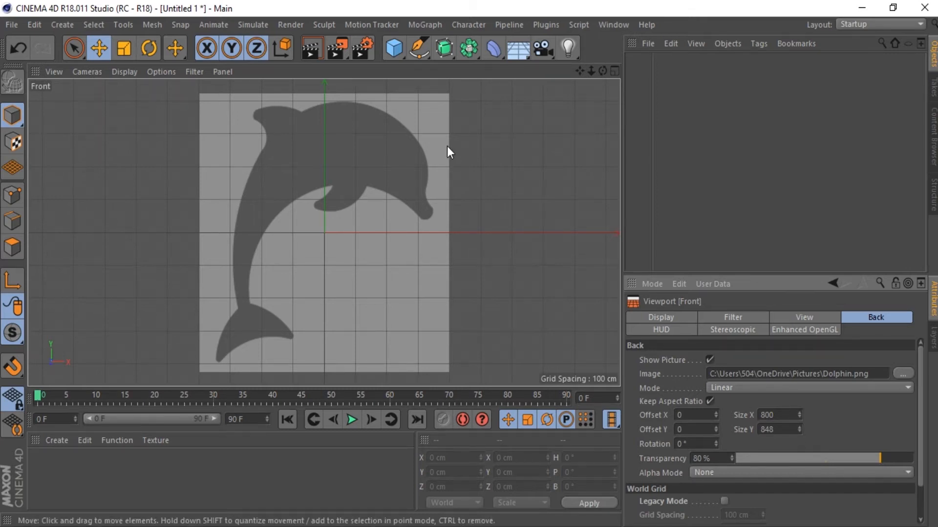
# Step: Start a Bezier spline with the Pen at the dorsal fin's front base and trace the back and forehead down to the snout
pyautogui.moveTo(590, 71); pyautogui.dragTo(585, 201)
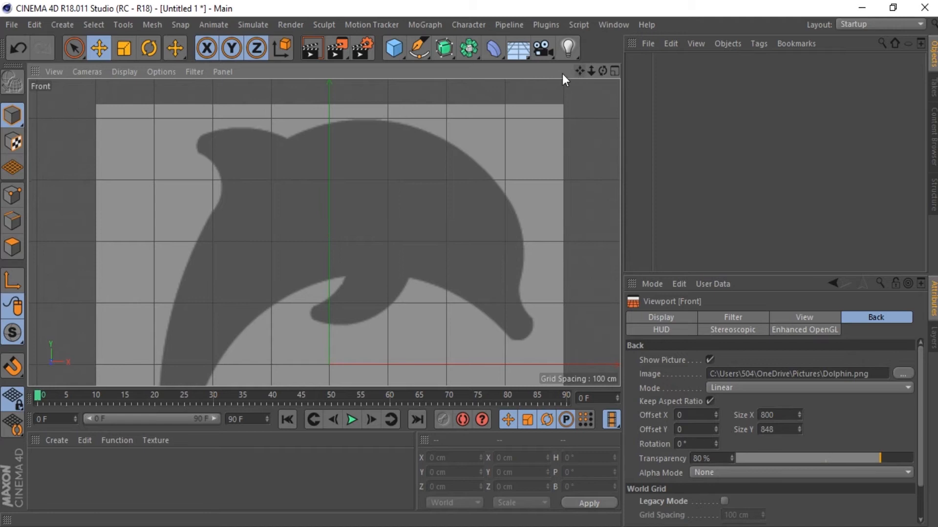
pyautogui.click(419, 48)
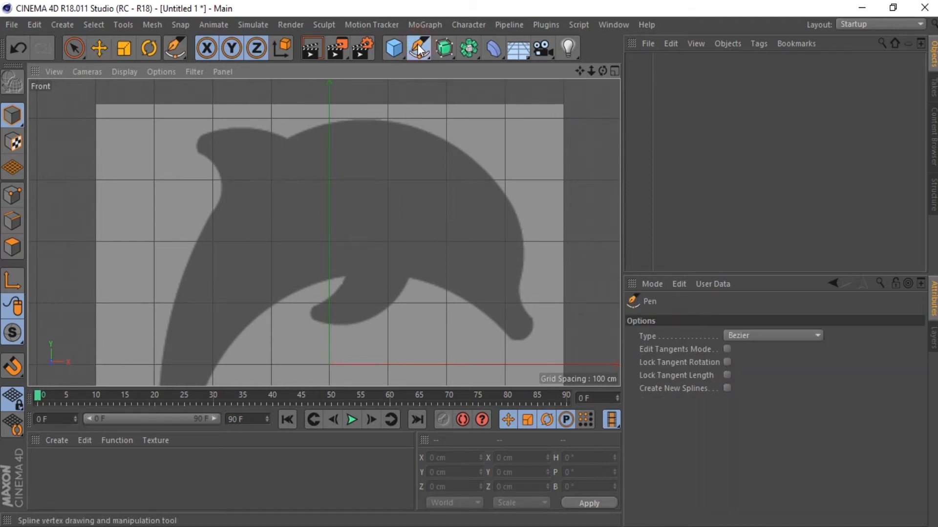
pyautogui.click(287, 139)
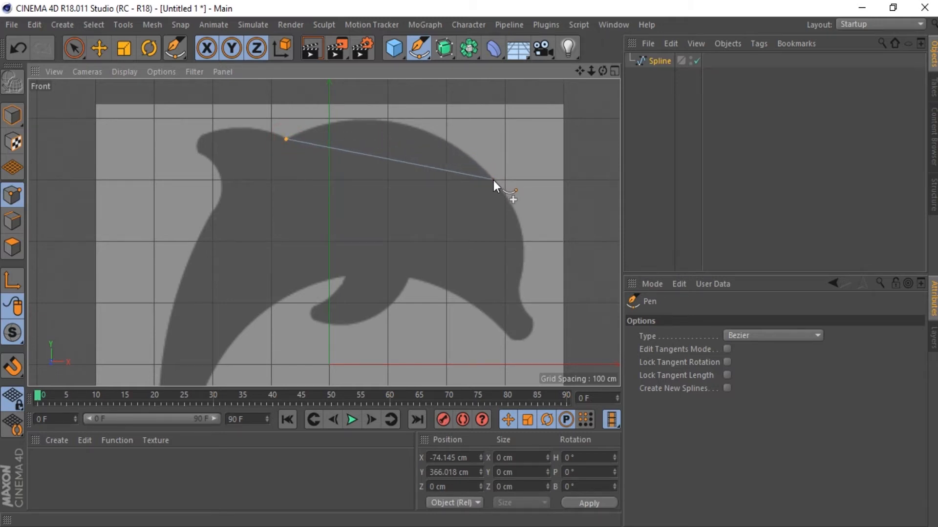
pyautogui.moveTo(494, 180); pyautogui.dragTo(546, 247)
pyautogui.moveTo(553, 252); pyautogui.dragTo(566, 262)
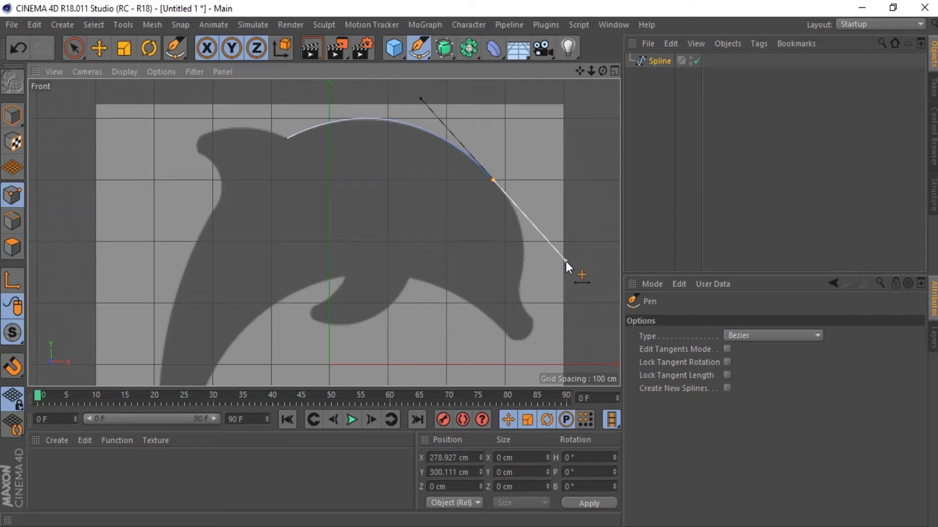
pyautogui.moveTo(566, 261); pyautogui.dragTo(538, 224)
pyautogui.moveTo(523, 272); pyautogui.dragTo(517, 287)
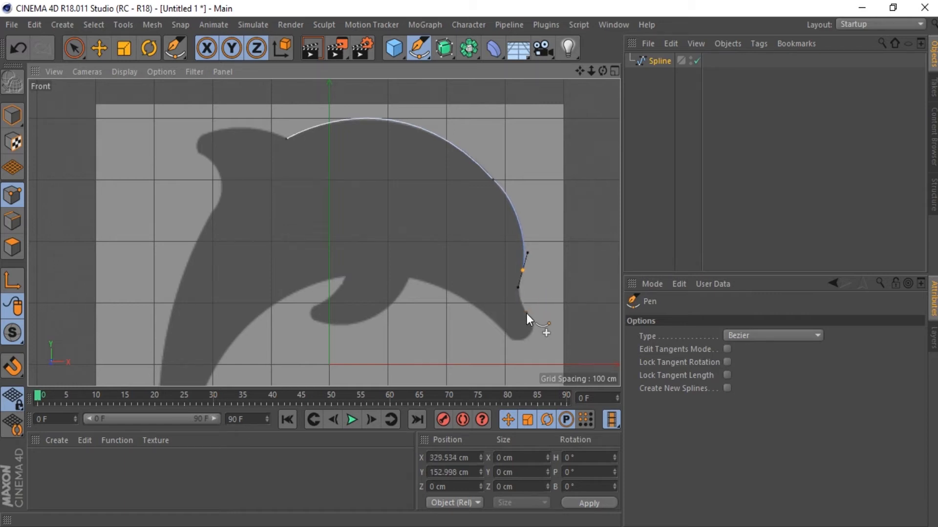
# Step: Continue the spline around the snout tip and along the throat to the flipper's front base
pyautogui.moveTo(529, 316); pyautogui.dragTo(538, 326)
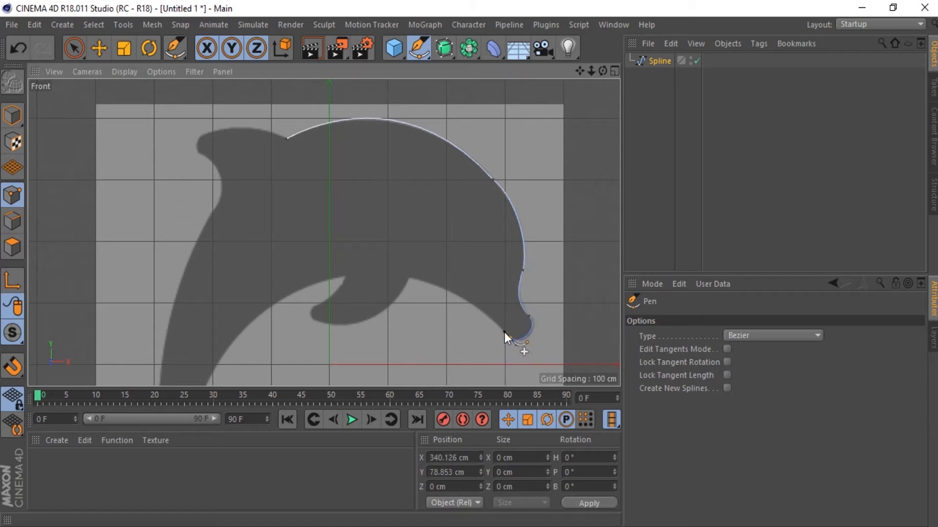
pyautogui.moveTo(510, 338); pyautogui.dragTo(516, 344)
pyautogui.moveTo(409, 277); pyautogui.dragTo(371, 271)
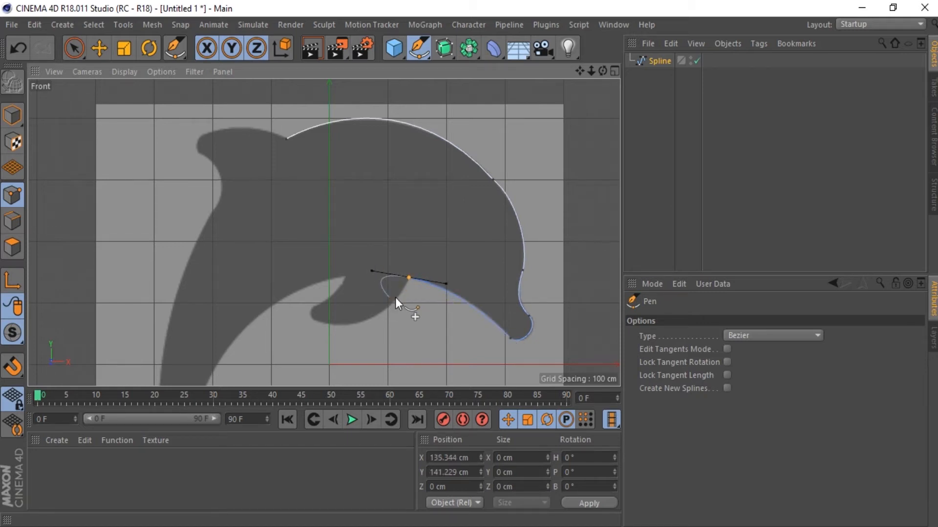
# Step: Trace the spline around the flipper's lower edge and rounded tip
pyautogui.moveTo(404, 310); pyautogui.dragTo(403, 310)
pyautogui.moveTo(316, 322)
pyautogui.mouseDown()
pyautogui.moveTo(296, 314)
pyautogui.moveTo(305, 313)
pyautogui.mouseUp()
pyautogui.click(318, 306)
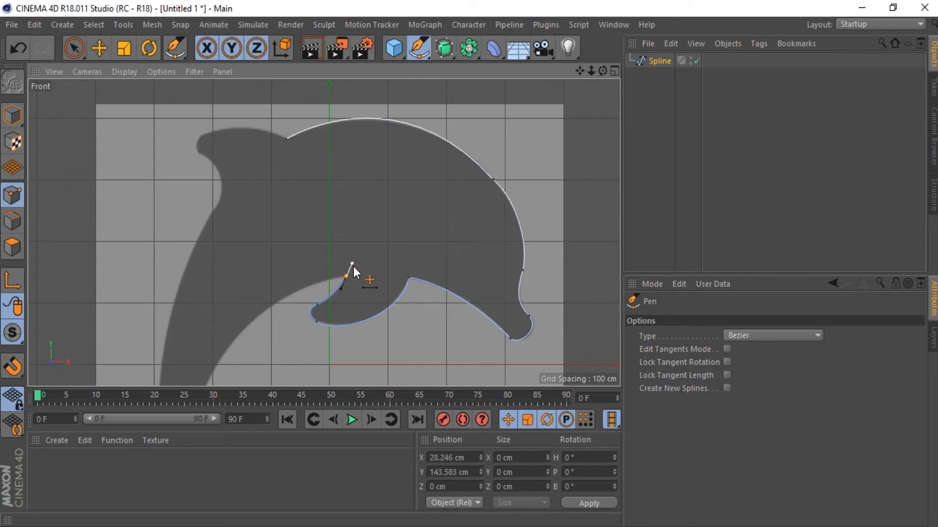
# Step: Trace the belly curve from the flipper's rear base down to the inner base of the tail fluke
pyautogui.moveTo(590, 69); pyautogui.dragTo(580, 71)
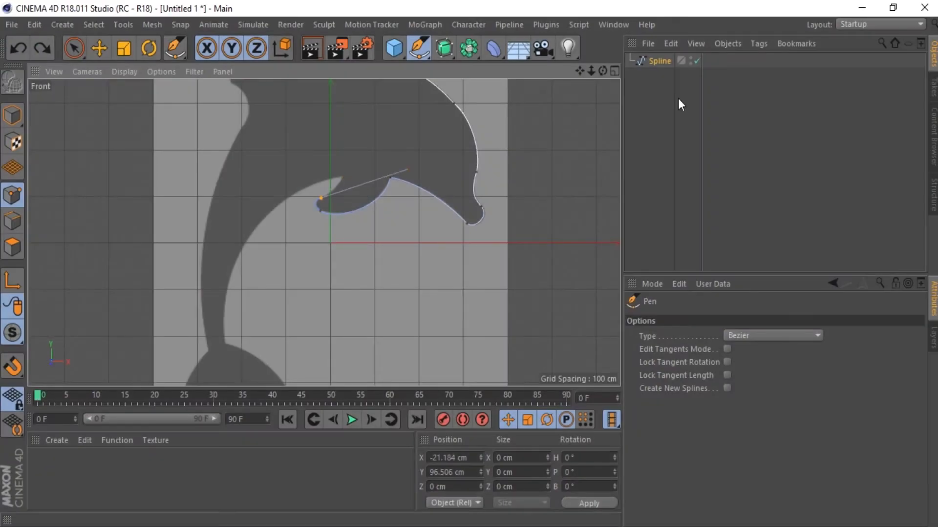
pyautogui.moveTo(590, 72); pyautogui.dragTo(587, 78)
pyautogui.moveTo(360, 125); pyautogui.dragTo(373, 106)
pyautogui.moveTo(591, 72); pyautogui.dragTo(590, 11)
pyautogui.moveTo(190, 332); pyautogui.dragTo(209, 484)
pyautogui.moveTo(591, 72); pyautogui.dragTo(583, 1)
pyautogui.keyDown('shift'); pyautogui.moveTo(229, 360); pyautogui.dragTo(236, 231); pyautogui.keyUp('shift')
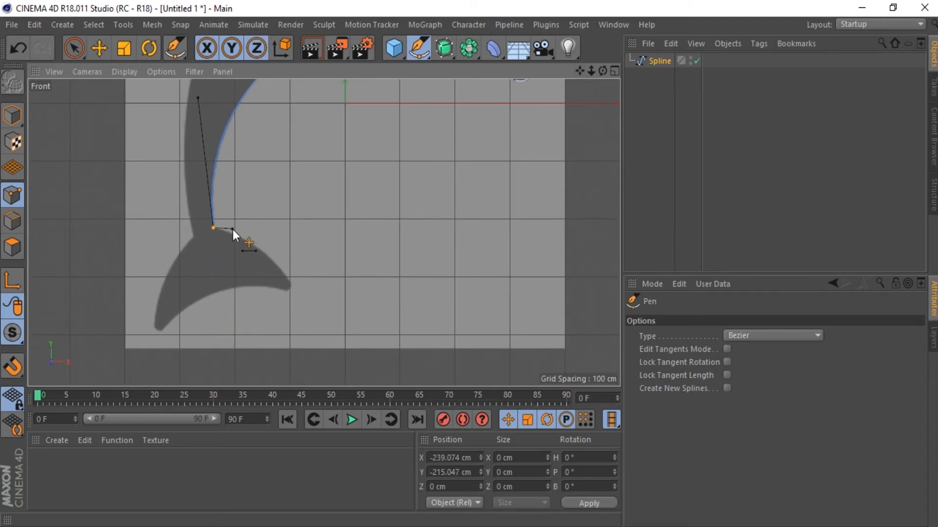
# Step: Trace the tail fluke around both tips and back to the tail's outer base
pyautogui.moveTo(286, 277); pyautogui.dragTo(292, 286)
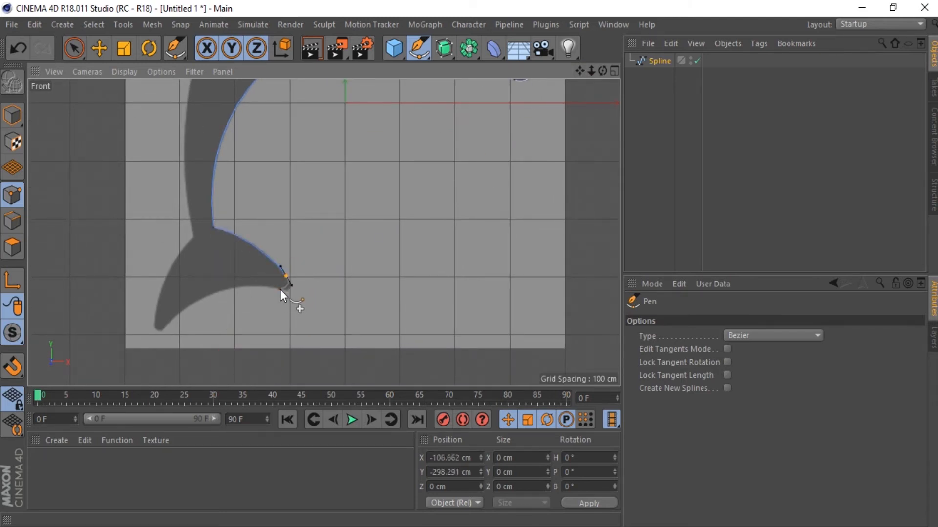
pyautogui.moveTo(168, 324); pyautogui.dragTo(133, 359)
pyautogui.click(153, 318)
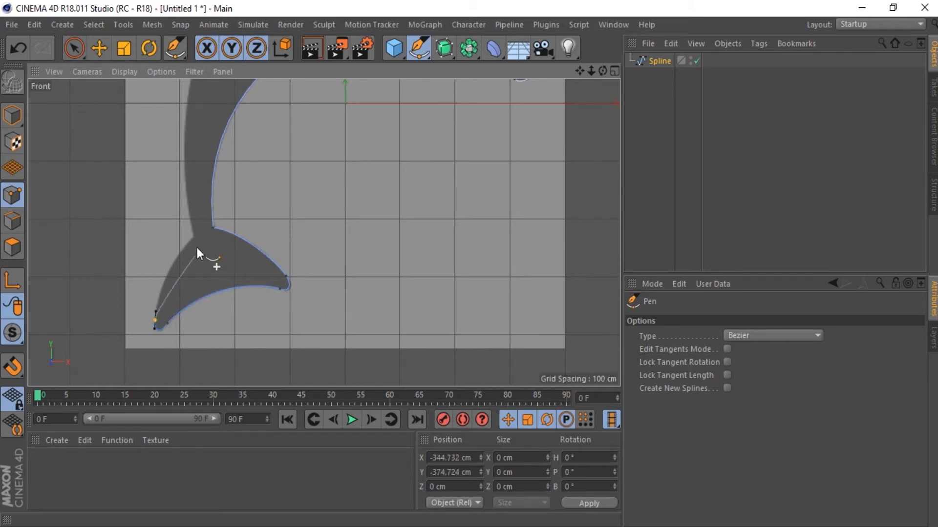
pyautogui.moveTo(193, 238); pyautogui.dragTo(186, 204)
# Step: Trace the outer tail edge and the dorsal fin with a pointed tip, and close the spline at its starting point
pyautogui.moveTo(580, 71); pyautogui.dragTo(604, 22)
pyautogui.scroll(-2, 294, 116)
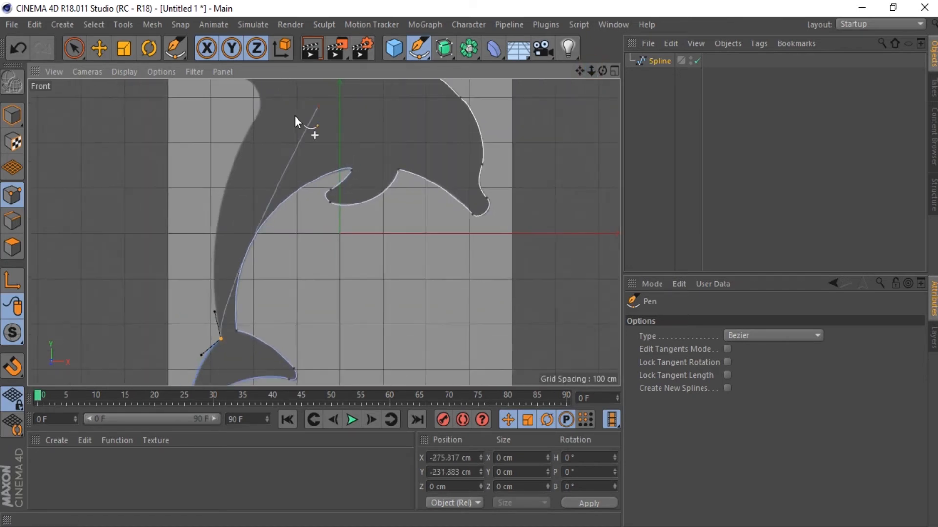
pyautogui.moveTo(252, 124); pyautogui.dragTo(291, 60)
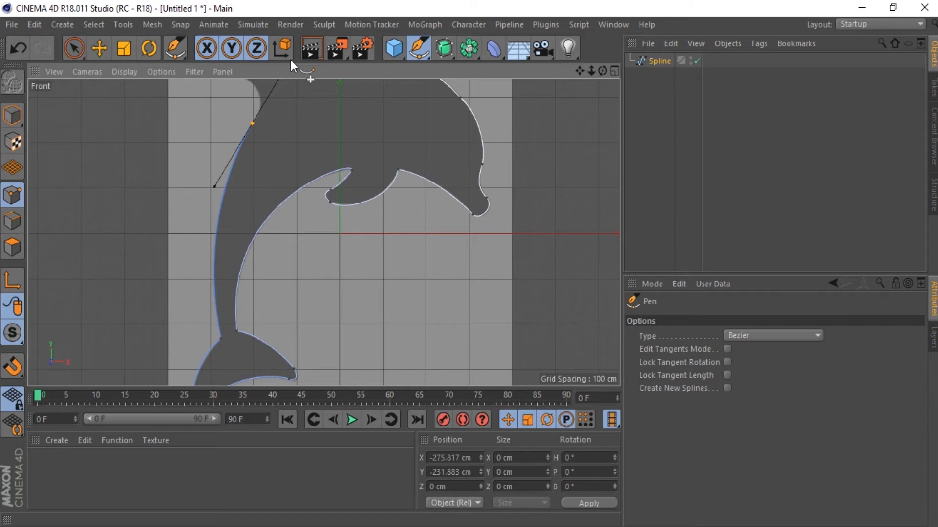
pyautogui.moveTo(580, 72); pyautogui.dragTo(585, 140)
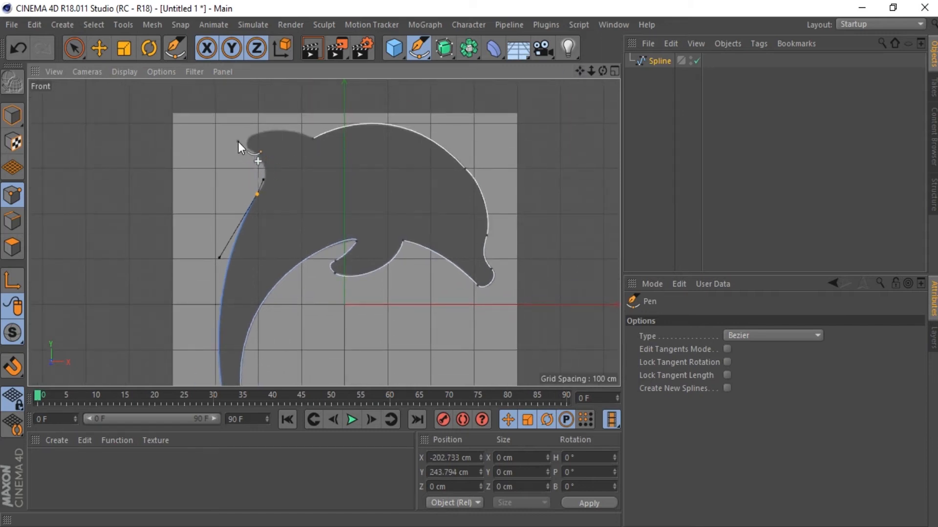
pyautogui.moveTo(236, 143); pyautogui.dragTo(205, 127)
pyautogui.keyDown('shift'); pyautogui.moveTo(268, 120); pyautogui.dragTo(270, 119); pyautogui.keyUp('shift')
pyautogui.click(313, 137)
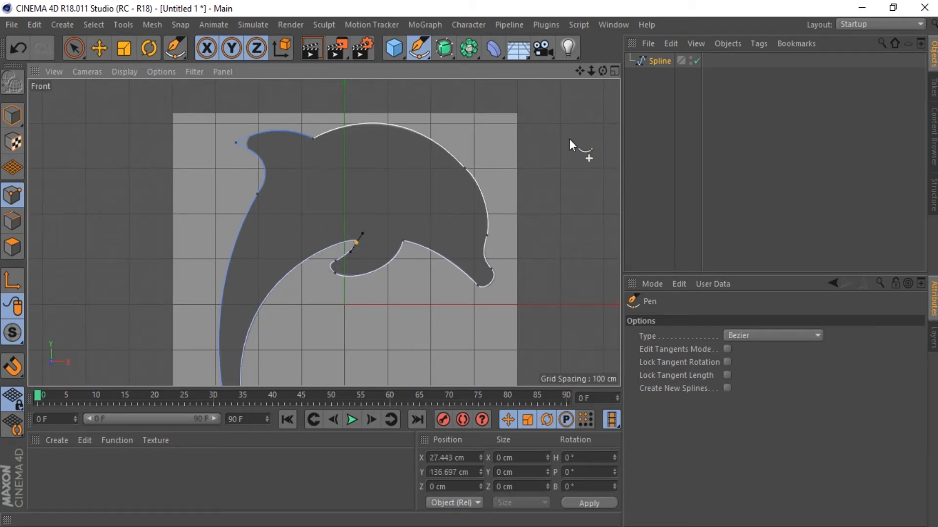
# Step: Adjust the throat segment between the snout and the flipper to match the reference outline
pyautogui.moveTo(592, 72); pyautogui.dragTo(576, 26)
pyautogui.click(421, 210)
pyautogui.moveTo(591, 74); pyautogui.dragTo(526, 198)
pyautogui.moveTo(591, 72); pyautogui.dragTo(590, 73)
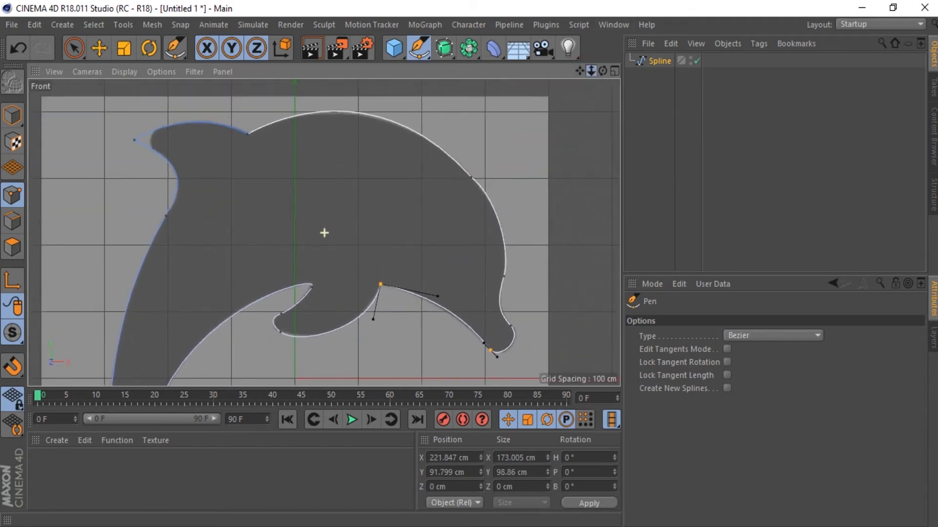
pyautogui.scroll(2, 324, 233)
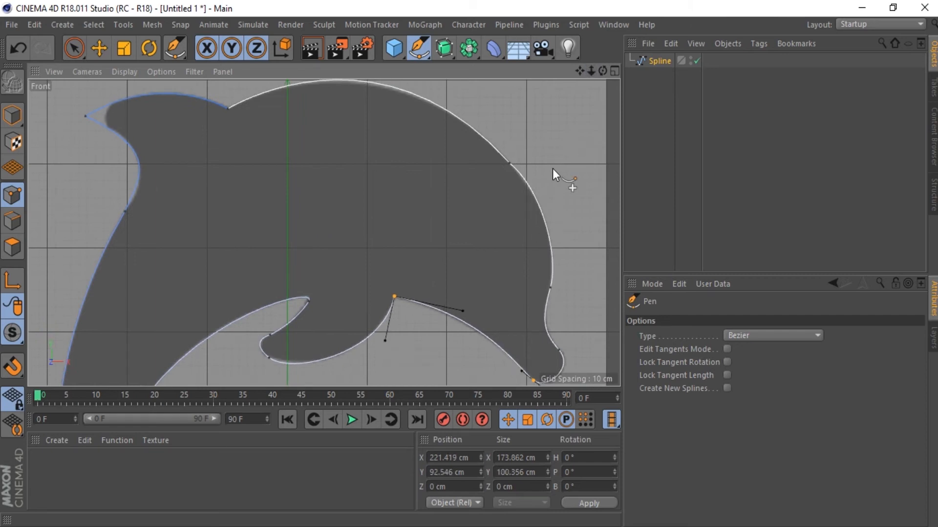
pyautogui.press('h')
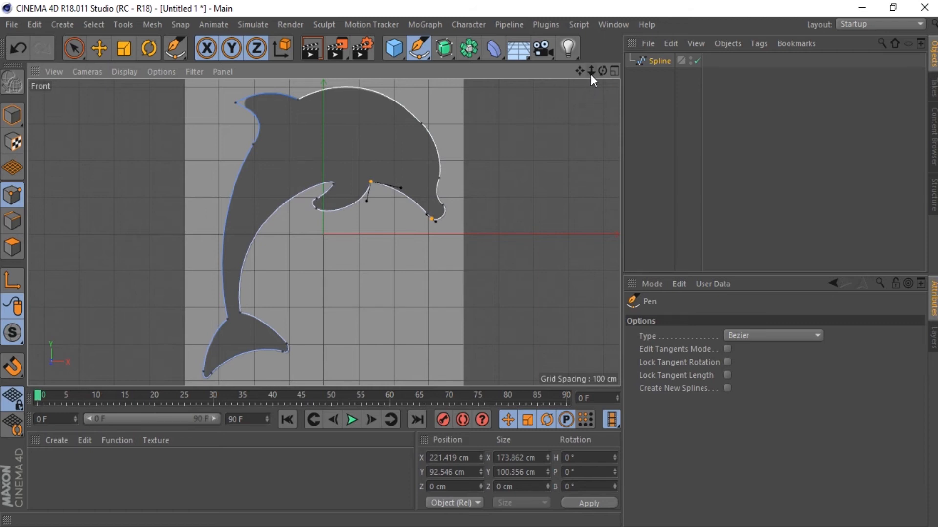
# Step: Add a spline point on each side of the dorsal fin's pointed tip with the Pen
pyautogui.moveTo(580, 71)
pyautogui.mouseDown()
pyautogui.moveTo(592, 74)
pyautogui.moveTo(587, 61)
pyautogui.moveTo(592, 70)
pyautogui.mouseUp()
pyautogui.scroll(3, 324, 230)
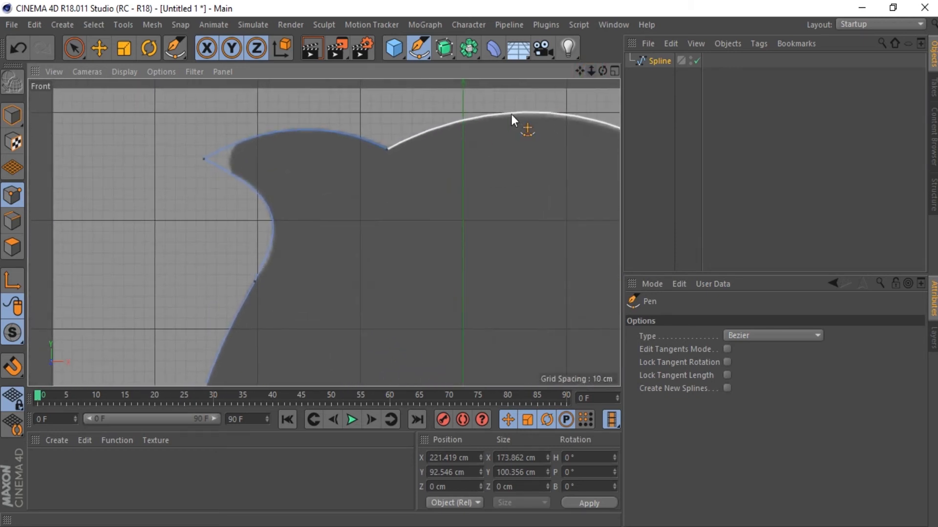
pyautogui.moveTo(254, 181); pyautogui.dragTo(242, 180)
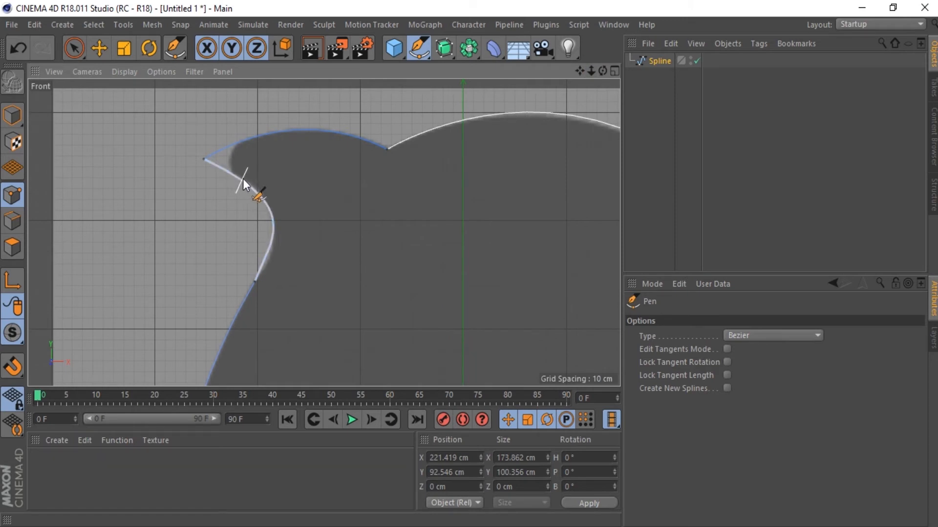
pyautogui.keyDown('ctrl'); pyautogui.click(242, 179); pyautogui.keyUp('ctrl')
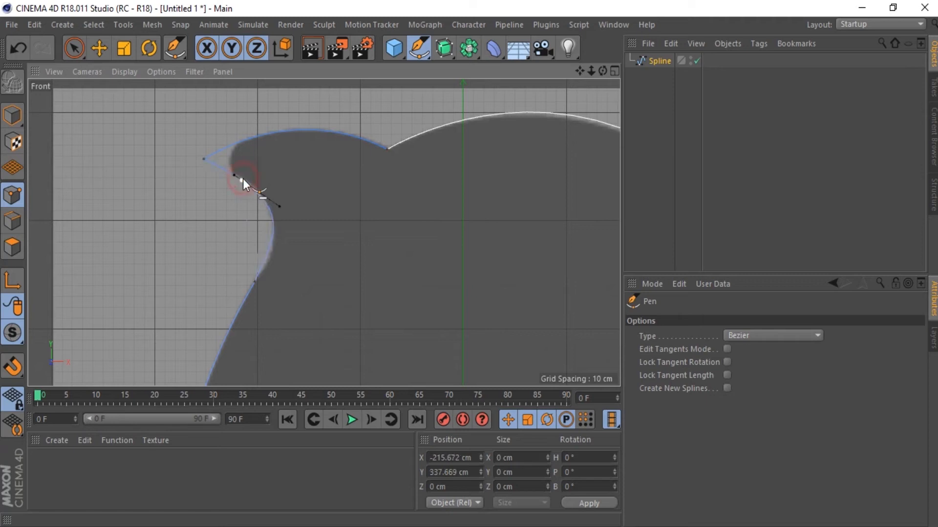
pyautogui.keyDown('ctrl'); pyautogui.click(247, 139); pyautogui.keyUp('ctrl')
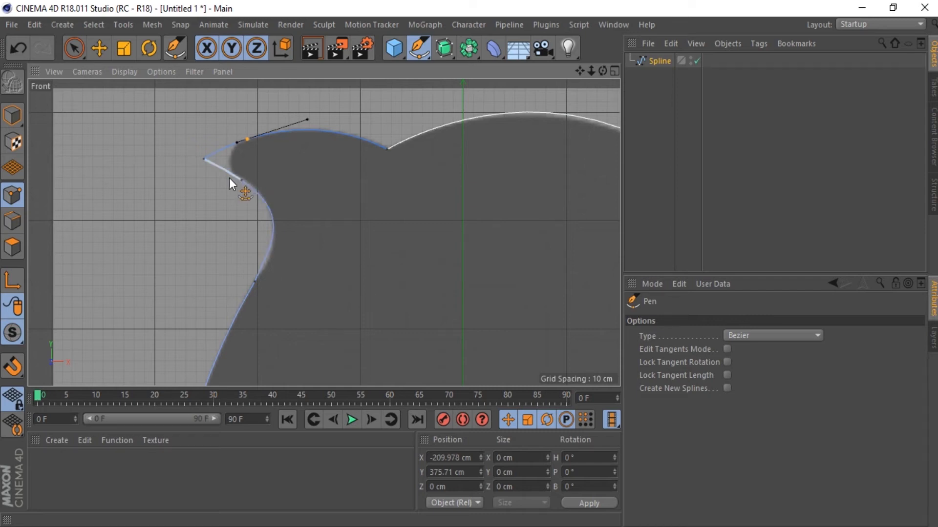
# Step: Give the dorsal fin's tip point hard tangents, try soft tangents on it, and set it back to hard tangents
pyautogui.click(205, 160)
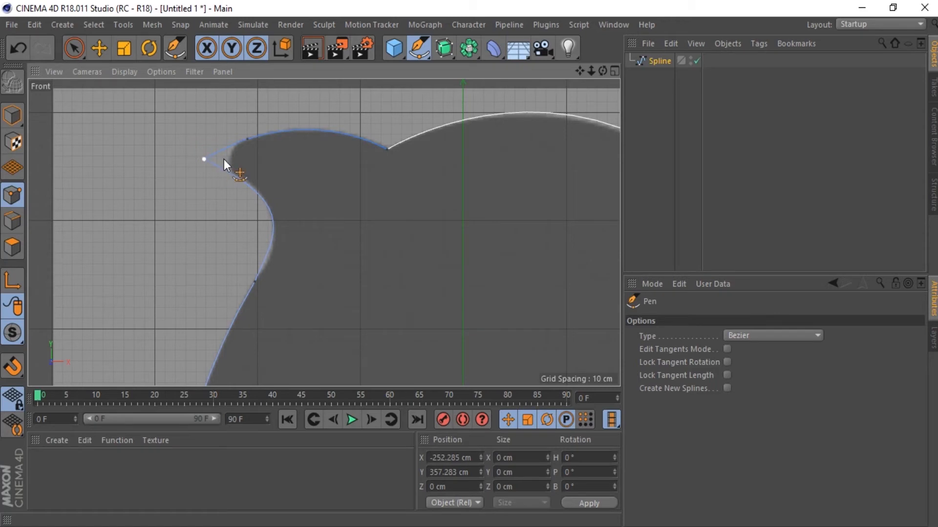
pyautogui.rightClick(204, 160)
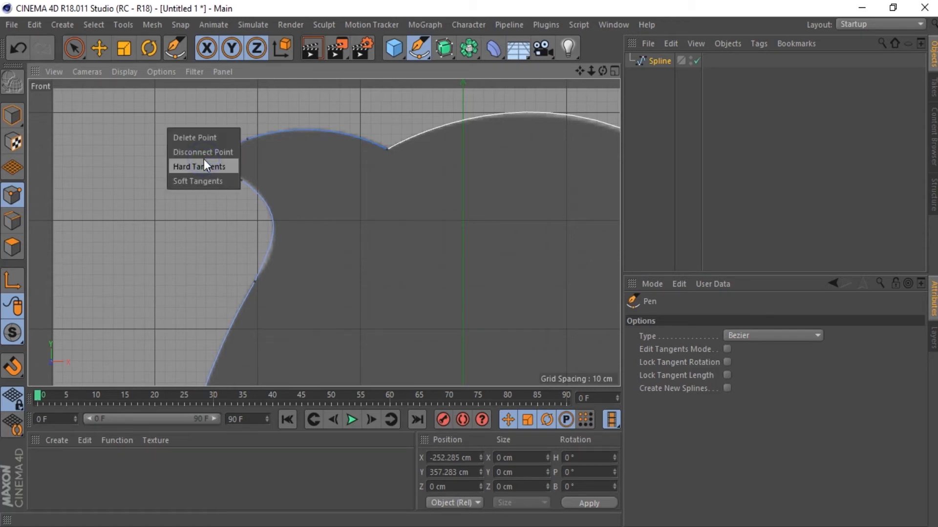
pyautogui.click(204, 166)
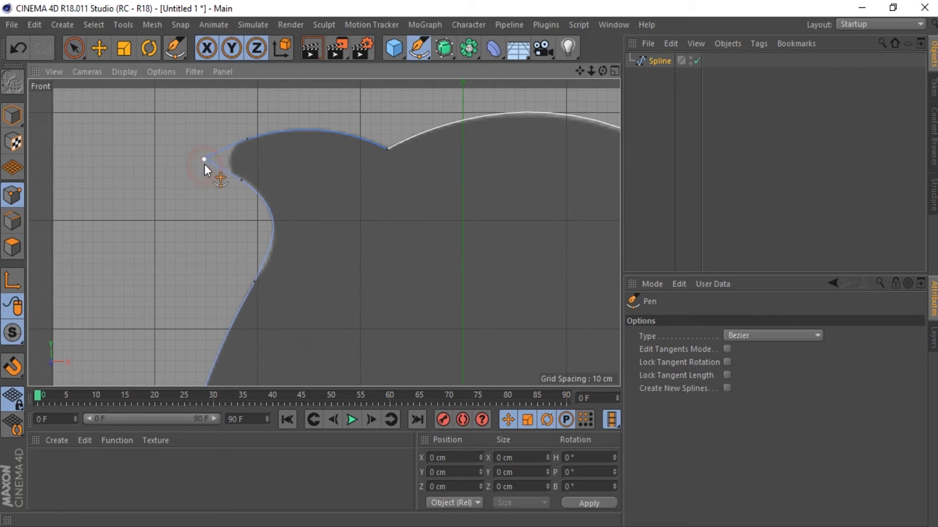
pyautogui.rightClick(204, 159)
pyautogui.click(208, 179)
pyautogui.rightClick(204, 158)
pyautogui.click(206, 168)
# Step: Round the dorsal fin's tip point with a Chamfer of 18.42 cm radius
pyautogui.click(204, 159)
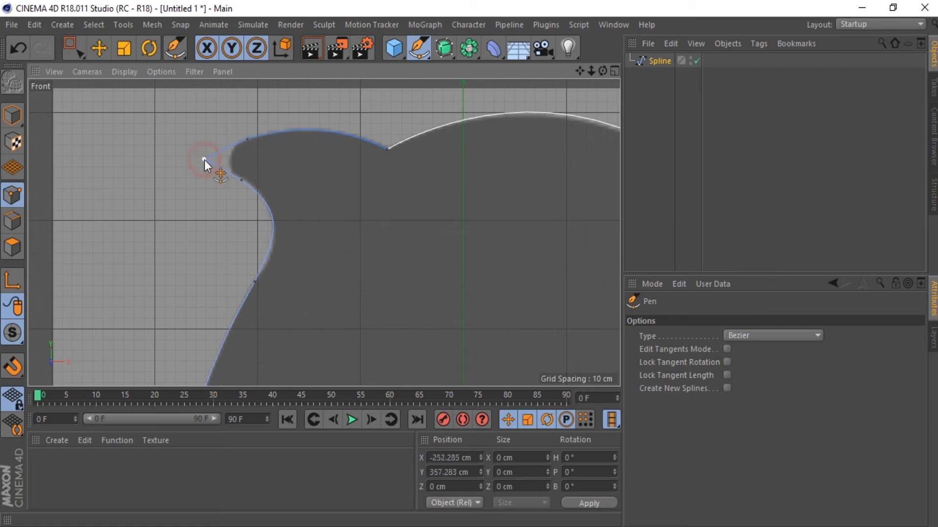
pyautogui.rightClick(196, 183)
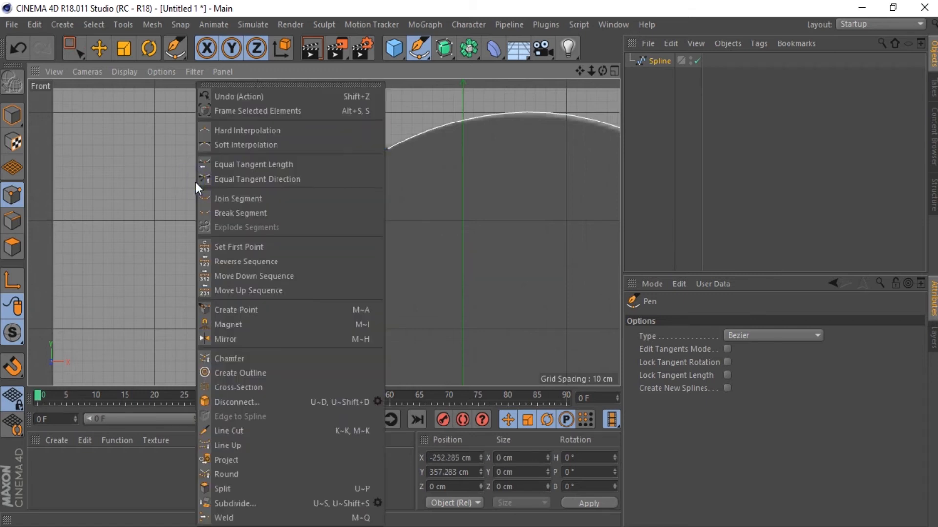
pyautogui.click(242, 357)
pyautogui.moveTo(218, 215); pyautogui.dragTo(316, 215)
pyautogui.moveTo(210, 184); pyautogui.dragTo(209, 184)
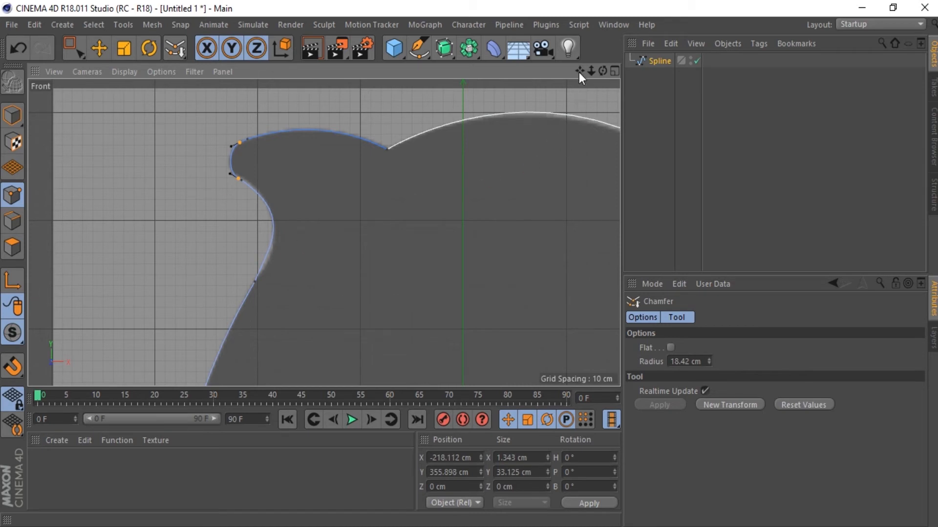
# Step: Delete the extra point below the rounded fin tip and refit the fin's inner curve using Equal Tangent Length and an adjusted tangent handle
pyautogui.moveTo(591, 73); pyautogui.dragTo(614, 72)
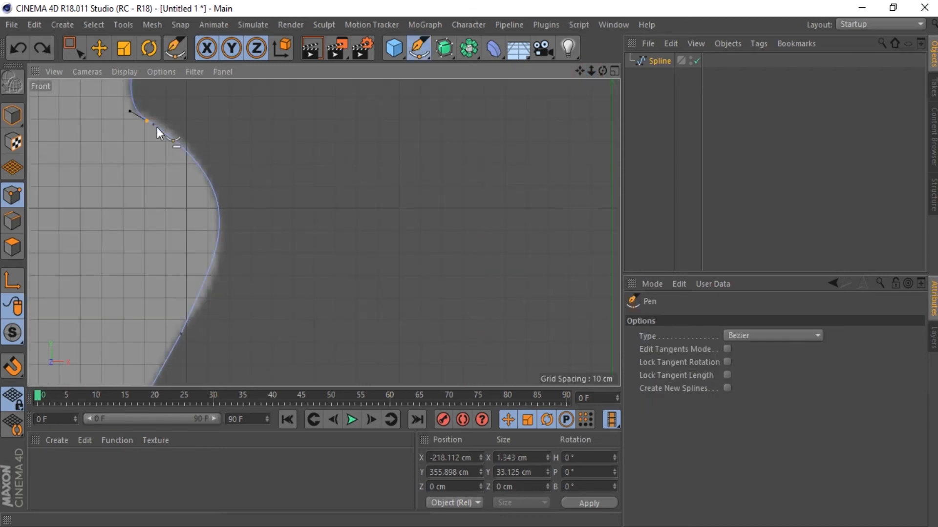
pyautogui.keyDown('ctrl'); pyautogui.click(154, 125); pyautogui.keyUp('ctrl')
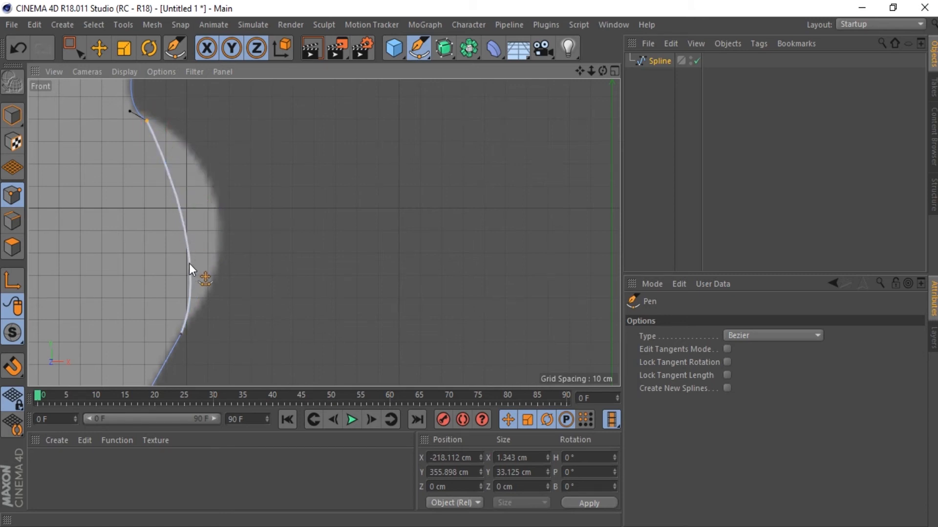
pyautogui.click(147, 121)
pyautogui.scroll(-4, 130, 146)
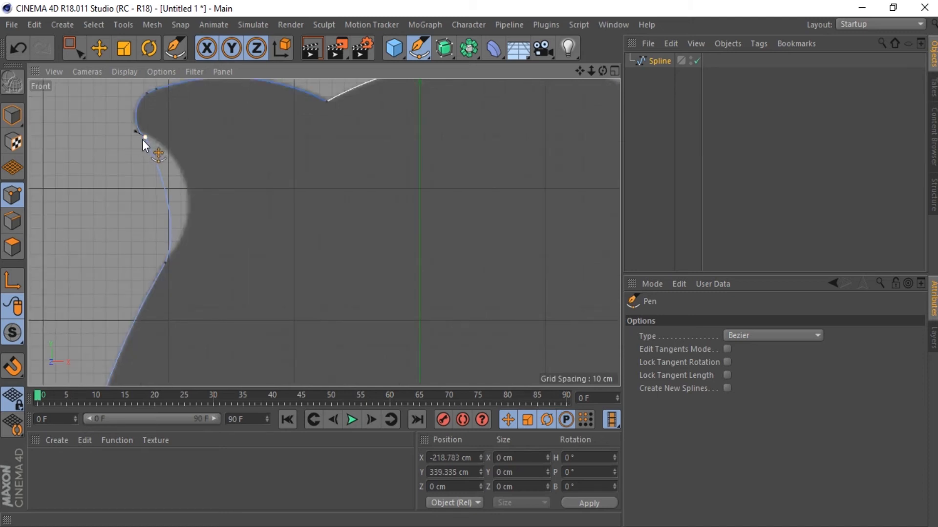
pyautogui.rightClick(139, 142)
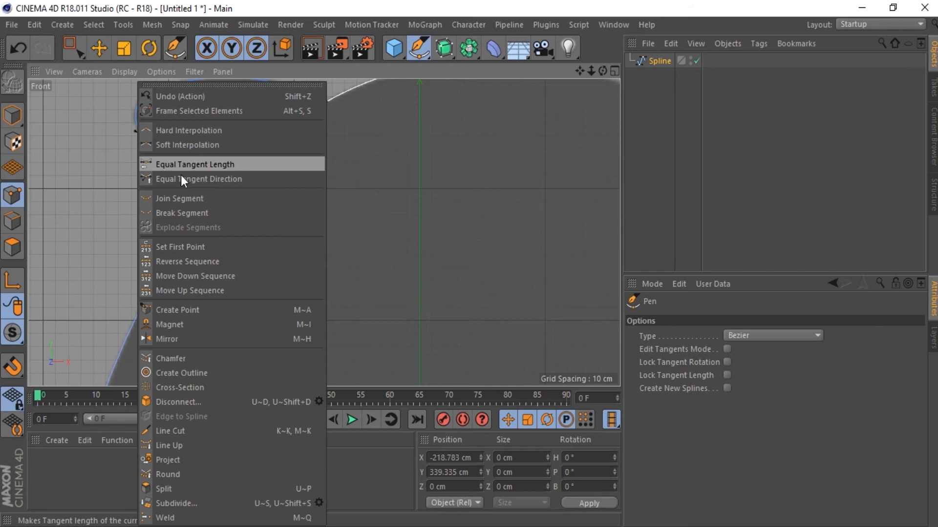
pyautogui.click(227, 168)
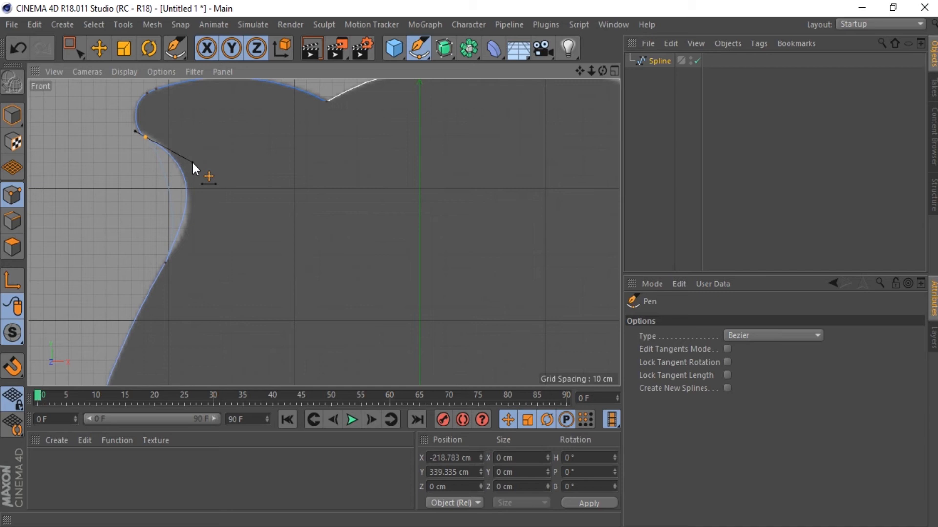
pyautogui.moveTo(193, 163)
pyautogui.mouseDown()
pyautogui.moveTo(201, 184)
pyautogui.moveTo(190, 155)
pyautogui.moveTo(199, 169)
pyautogui.moveTo(194, 160)
pyautogui.moveTo(196, 169)
pyautogui.moveTo(187, 168)
pyautogui.mouseUp()
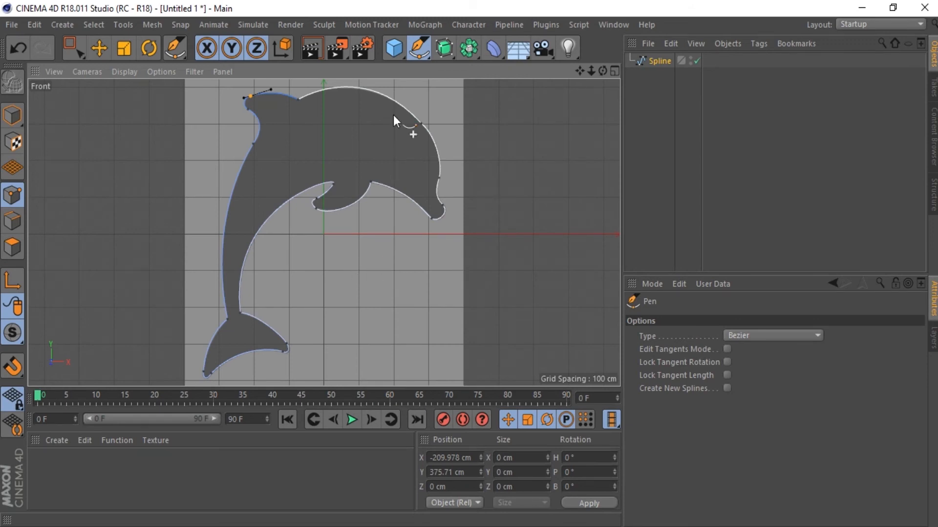
# Step: Reshape the throat, belly and both tail fluke edges of the dolphin outline into arcs with the Spline Arc Tool
pyautogui.click(418, 52)
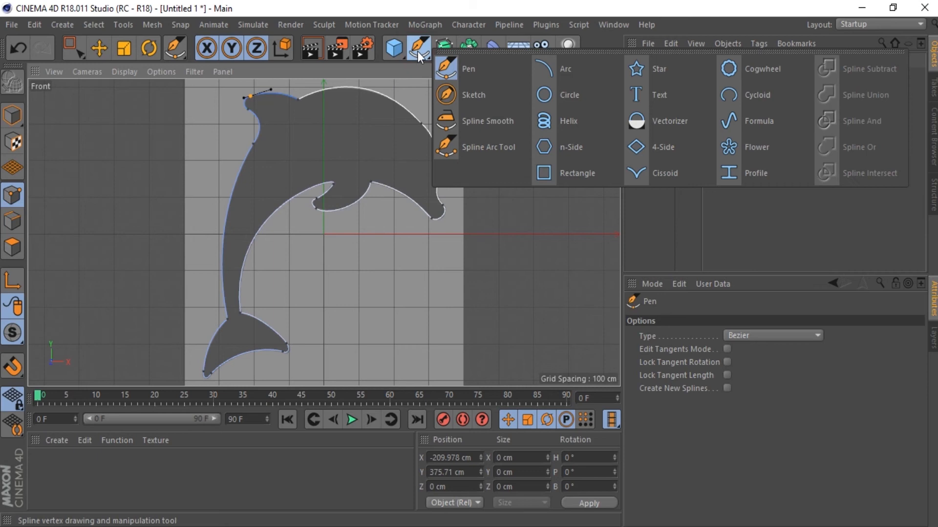
pyautogui.click(495, 147)
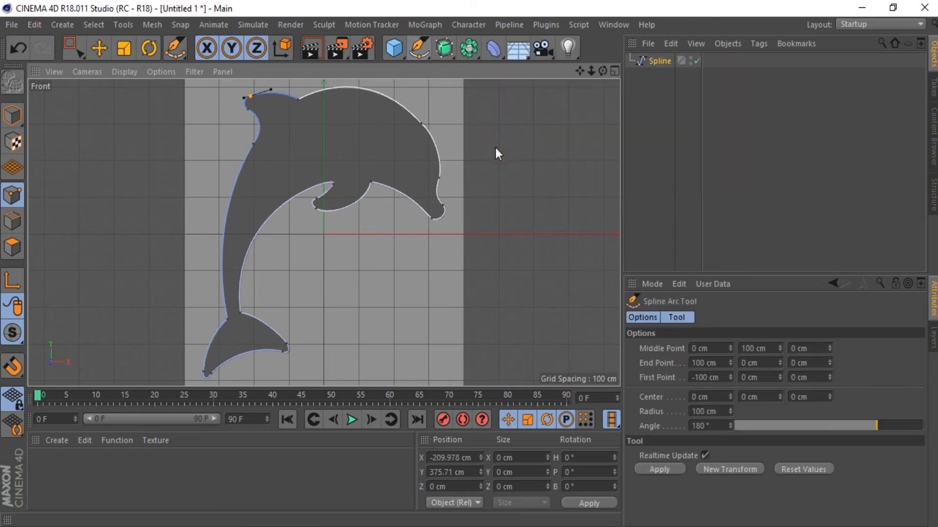
pyautogui.click(409, 195)
pyautogui.click(267, 222)
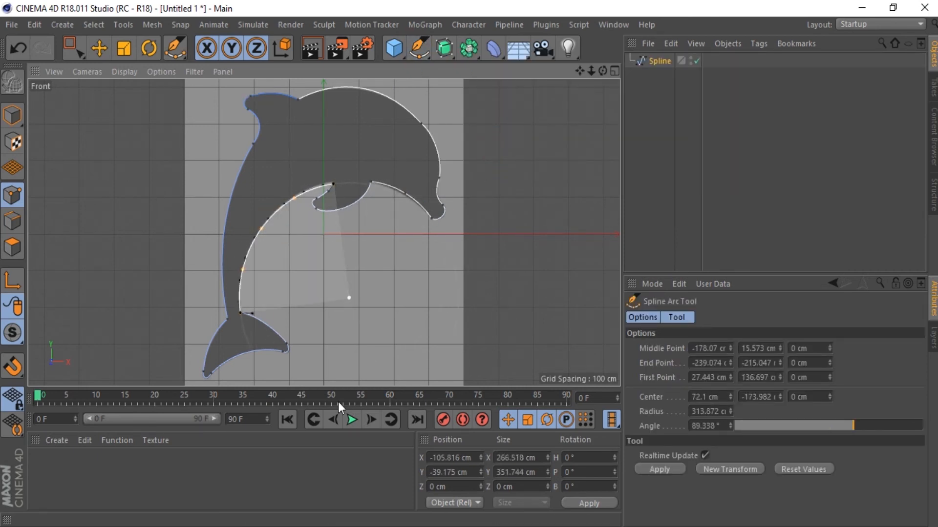
pyautogui.click(265, 322)
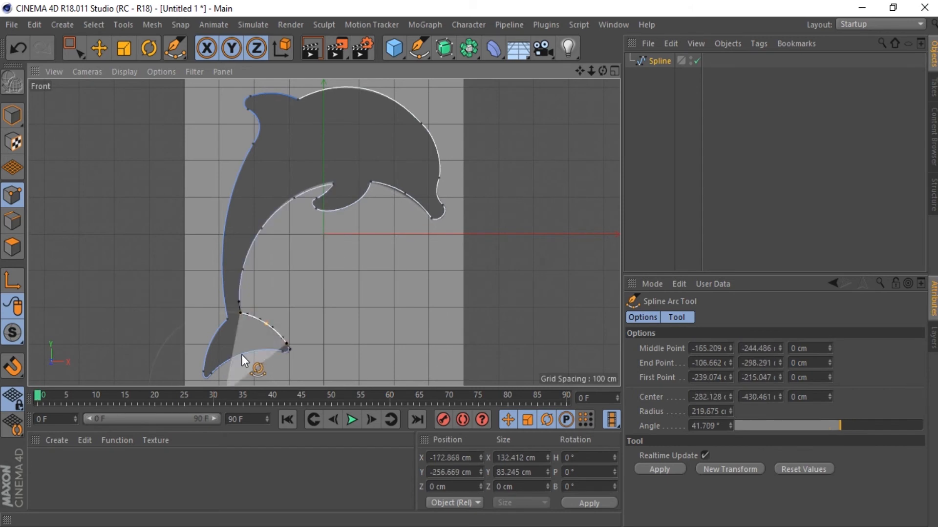
pyautogui.click(223, 361)
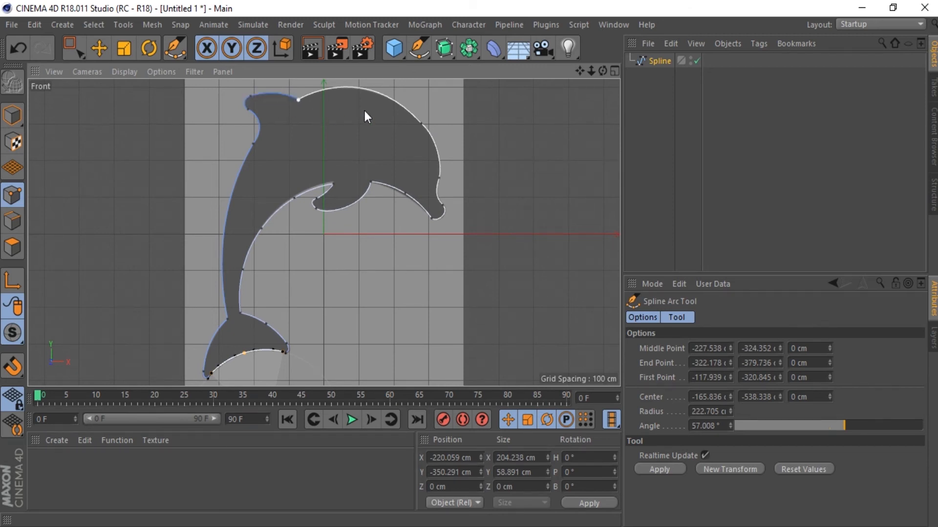
# Step: Reverse the dolphin spline's point sequence and set the point at the flipper's front base as its first point
pyautogui.click(418, 47)
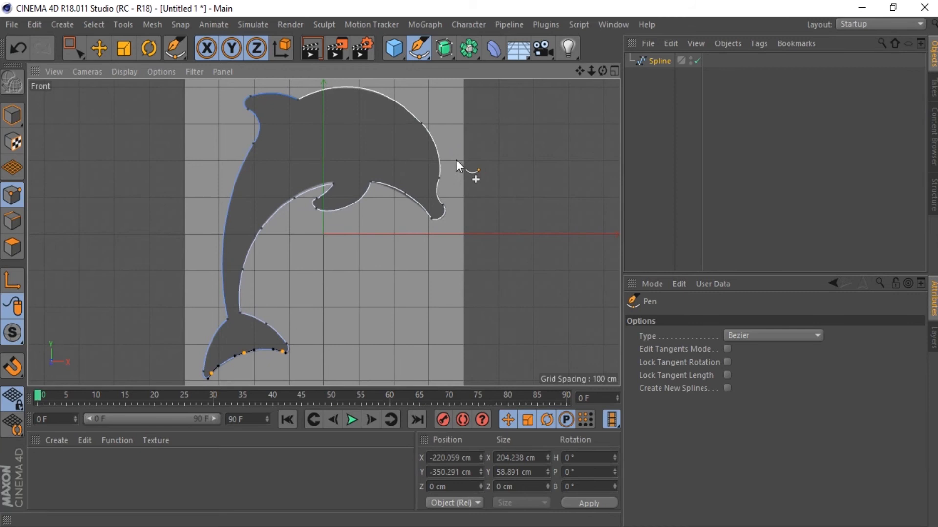
pyautogui.rightClick(456, 160)
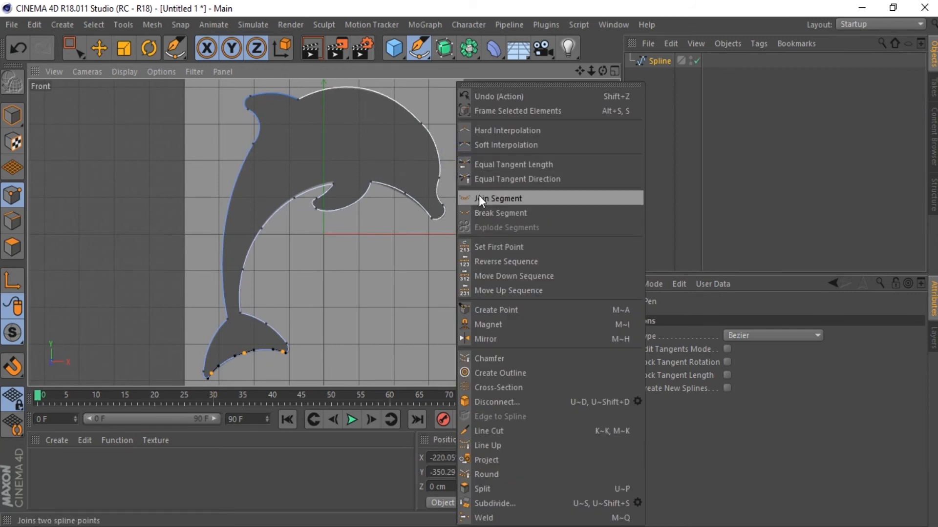
pyautogui.click(541, 260)
pyautogui.click(373, 184)
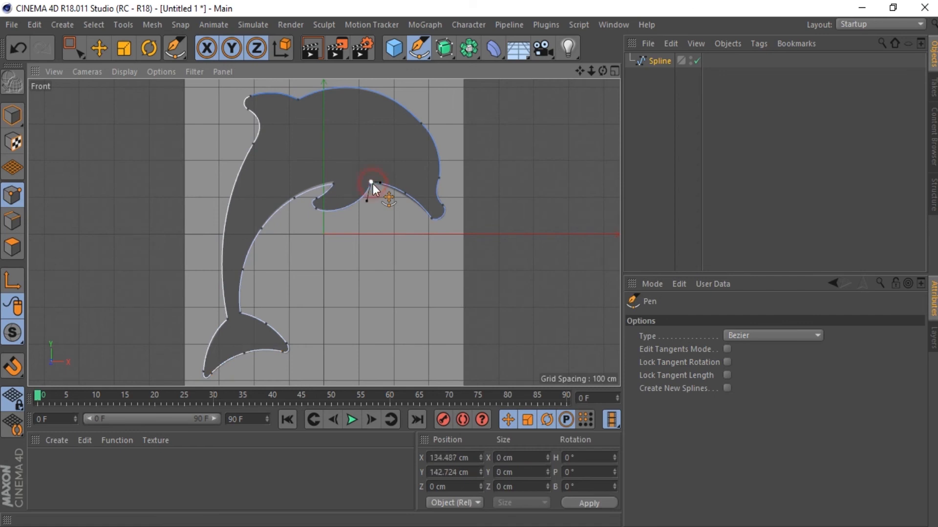
pyautogui.rightClick(383, 227)
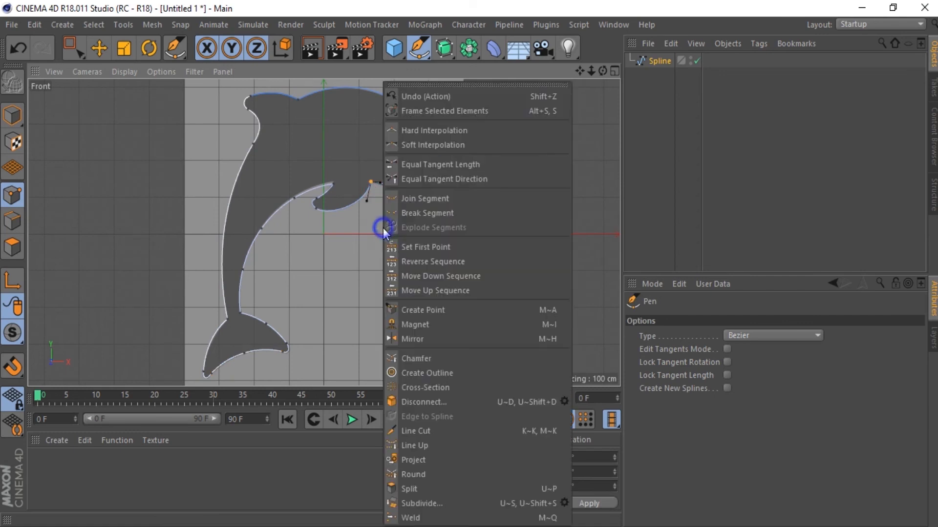
pyautogui.click(463, 250)
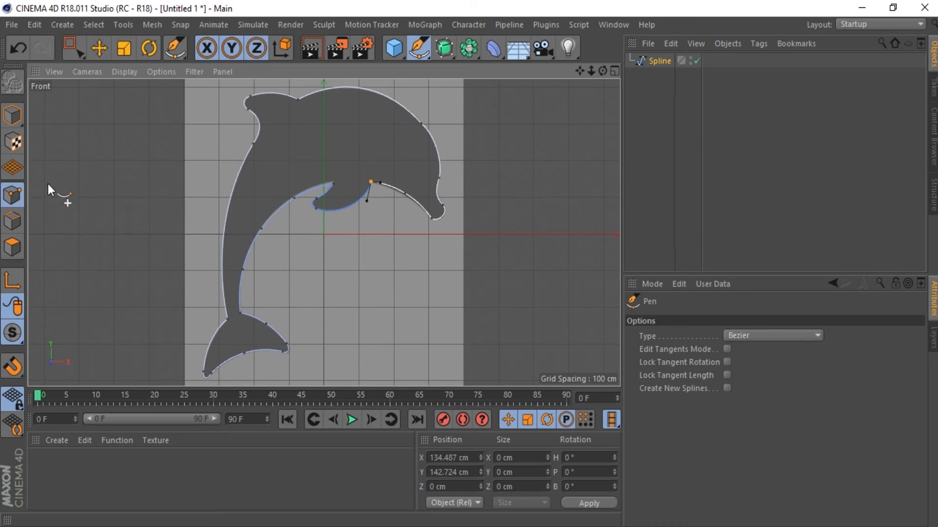
# Step: Compare the spline's display in edge, polygon and model modes, and return to point mode
pyautogui.click(17, 222)
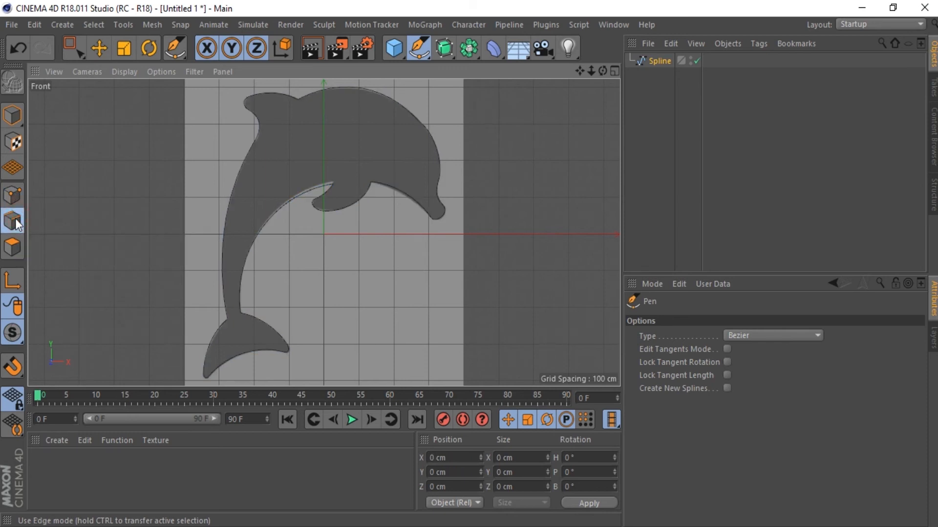
pyautogui.click(15, 248)
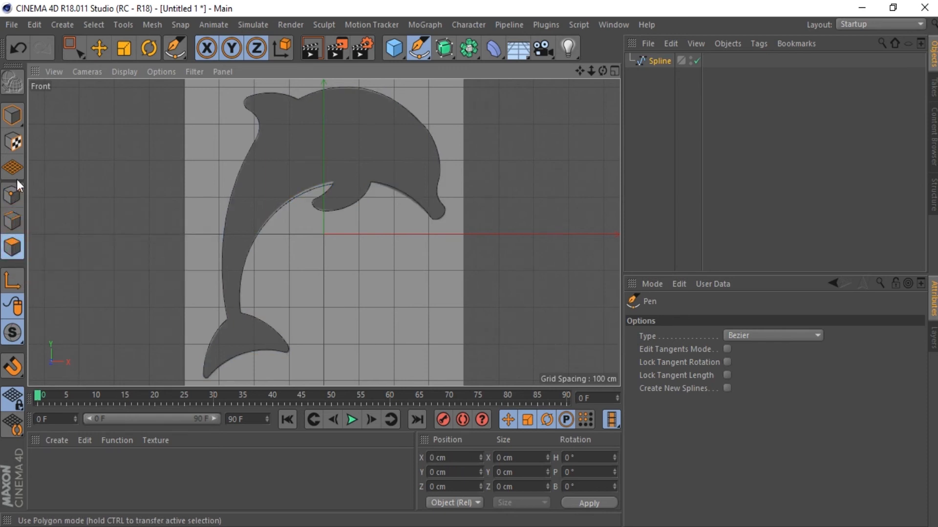
pyautogui.click(13, 116)
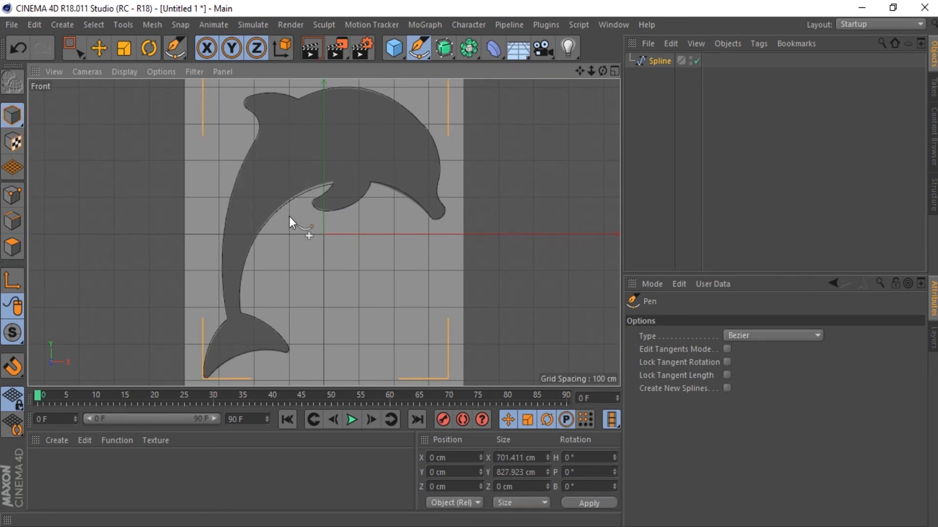
pyautogui.click(18, 190)
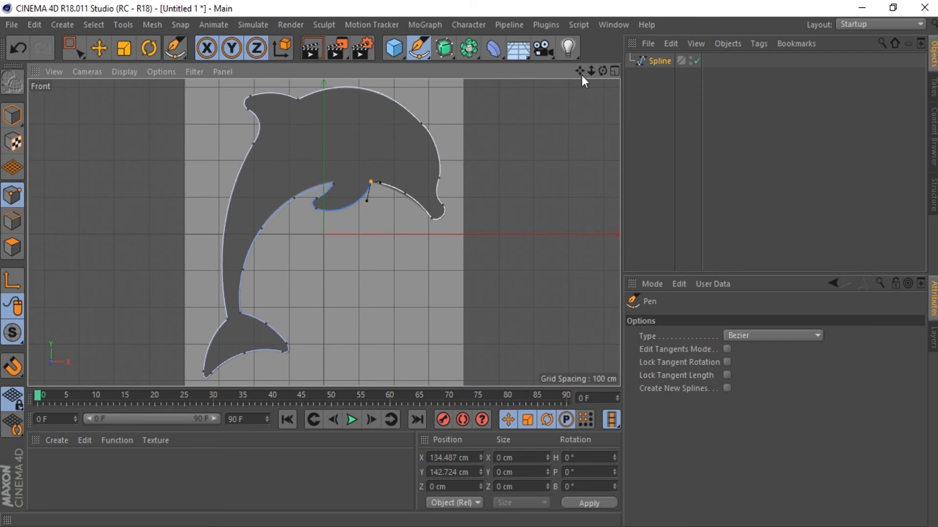
# Step: Draw a closed D-shaped Bezier outline about 200 cm tall below the dolphin's snout with the Pen
pyautogui.moveTo(590, 72); pyautogui.dragTo(578, 71)
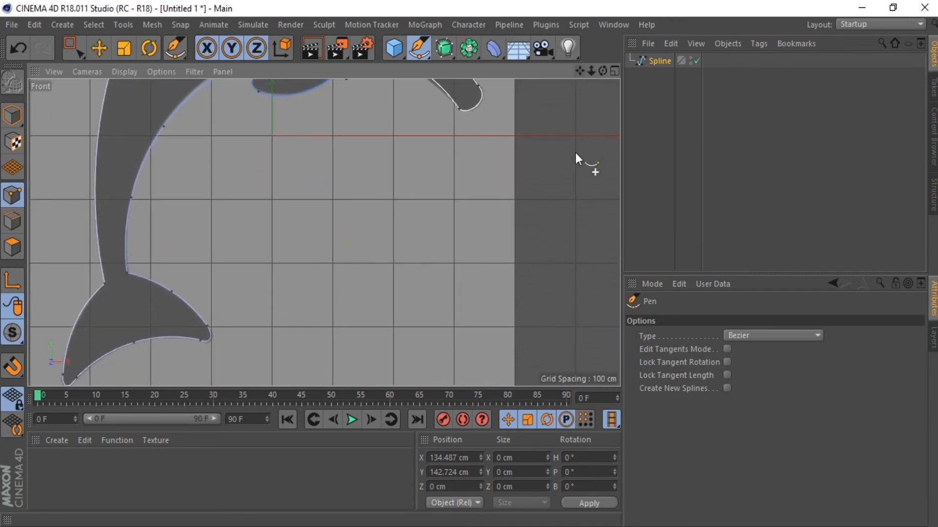
pyautogui.click(398, 199)
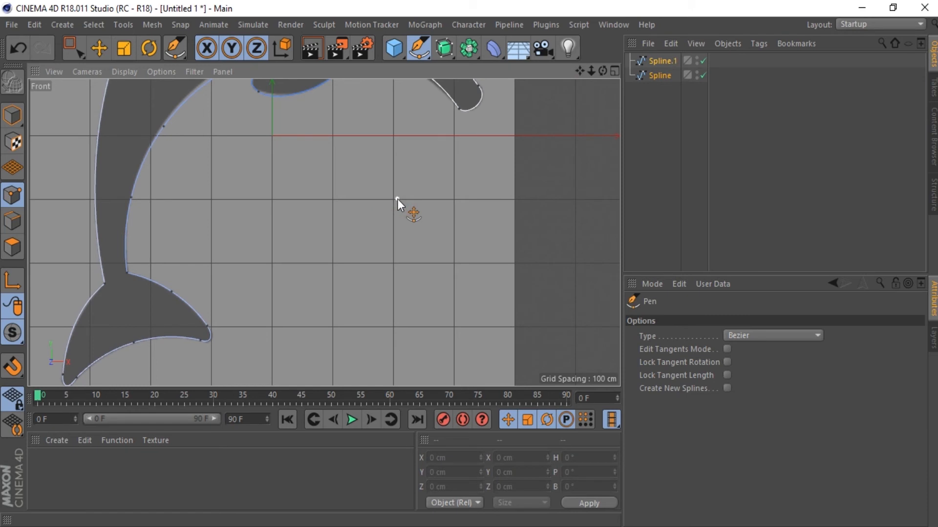
pyautogui.moveTo(468, 263); pyautogui.dragTo(469, 321)
pyautogui.click(388, 326)
pyautogui.click(397, 199)
# Step: Align the two end points of the D-shaped outline's straight side vertically by setting their X size to 0 cm
pyautogui.click(72, 49)
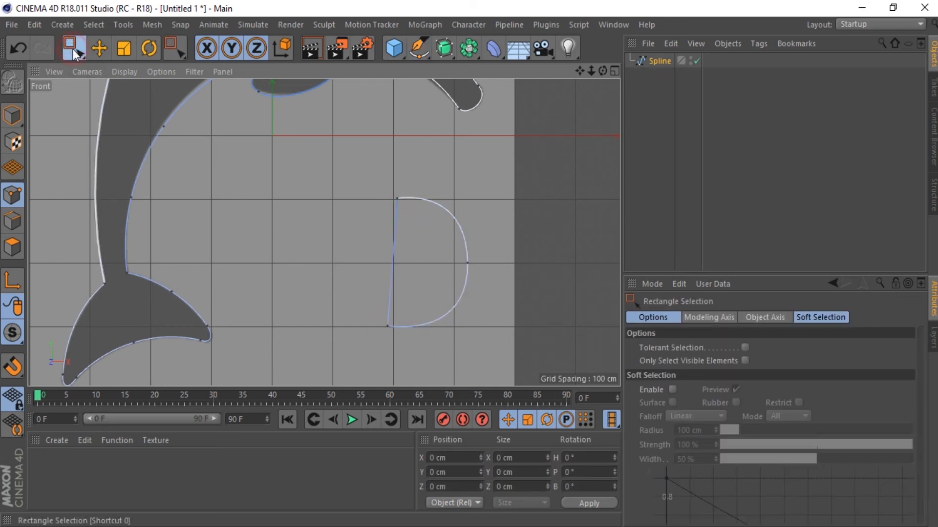
pyautogui.moveTo(356, 178); pyautogui.dragTo(412, 356)
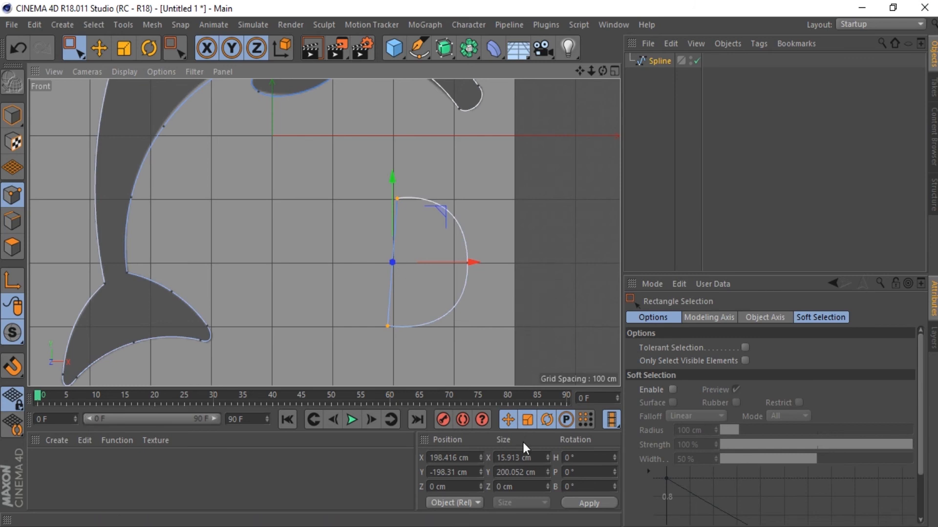
pyautogui.doubleClick(522, 458)
pyautogui.write('0')
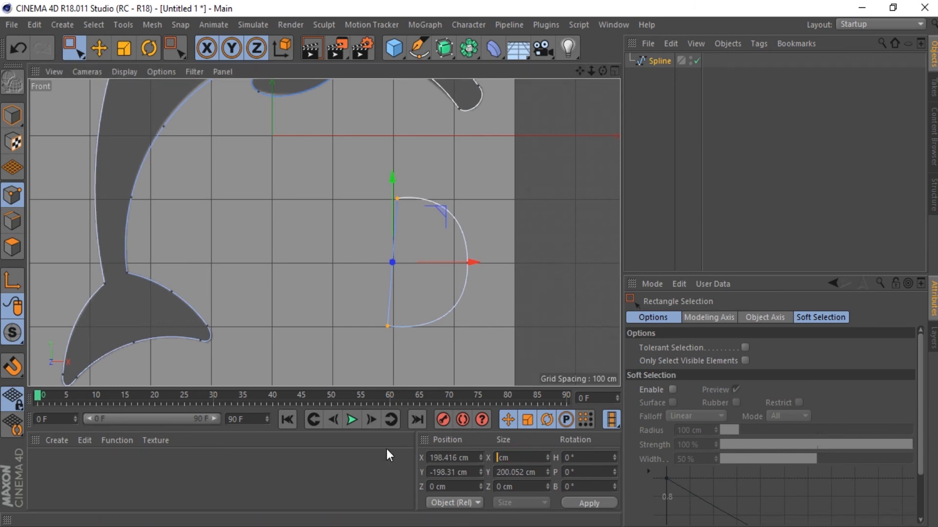
pyautogui.press('Return')
pyautogui.click(380, 196)
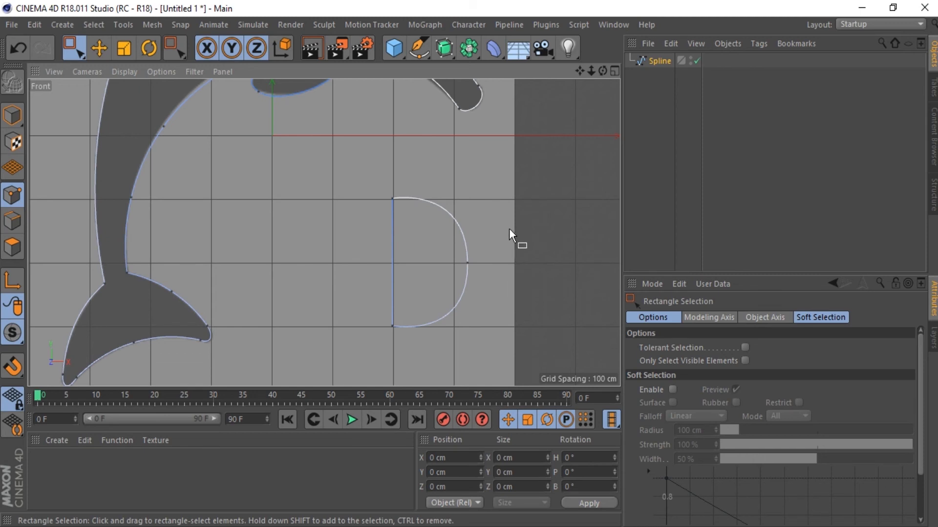
# Step: Show both outlines in the Perspective view and change the spline's type to Linear
pyautogui.click(614, 71)
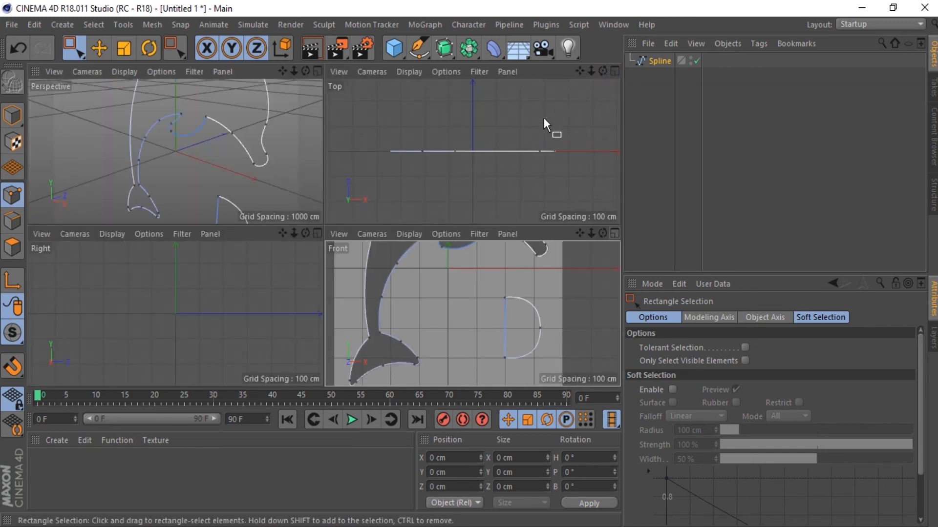
pyautogui.click(315, 71)
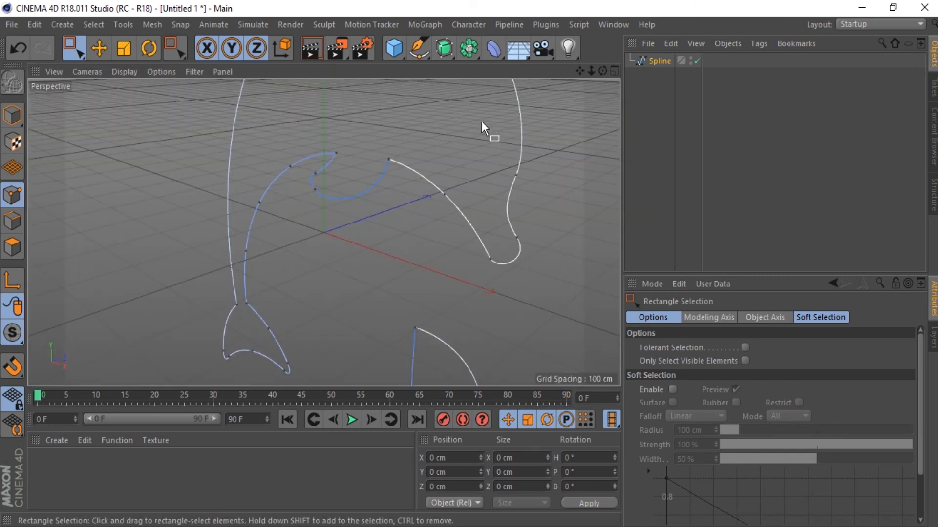
pyautogui.scroll(-5, 484, 128)
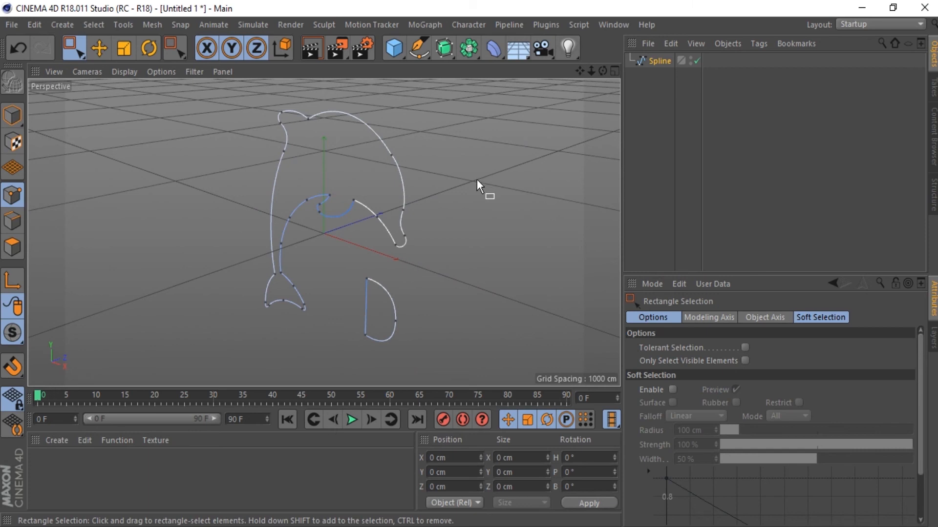
pyautogui.moveTo(602, 72); pyautogui.dragTo(585, 91)
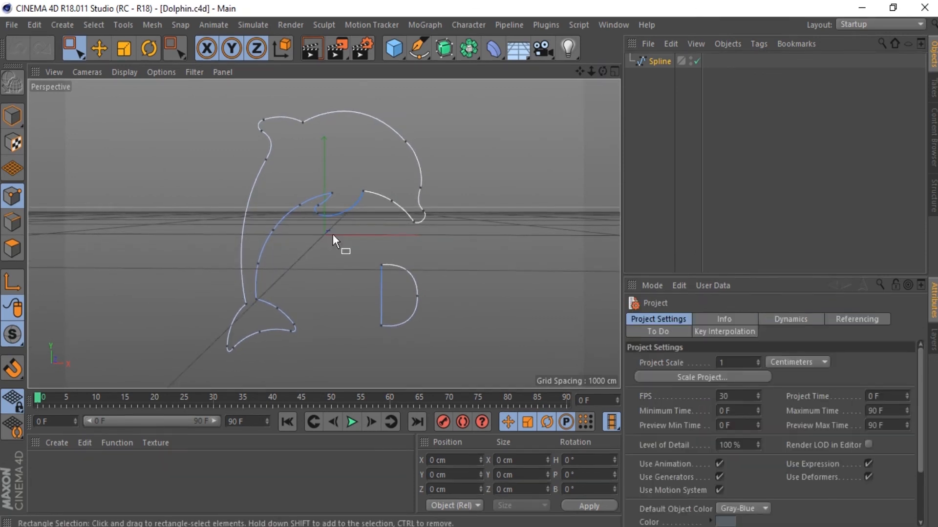
pyautogui.click(659, 62)
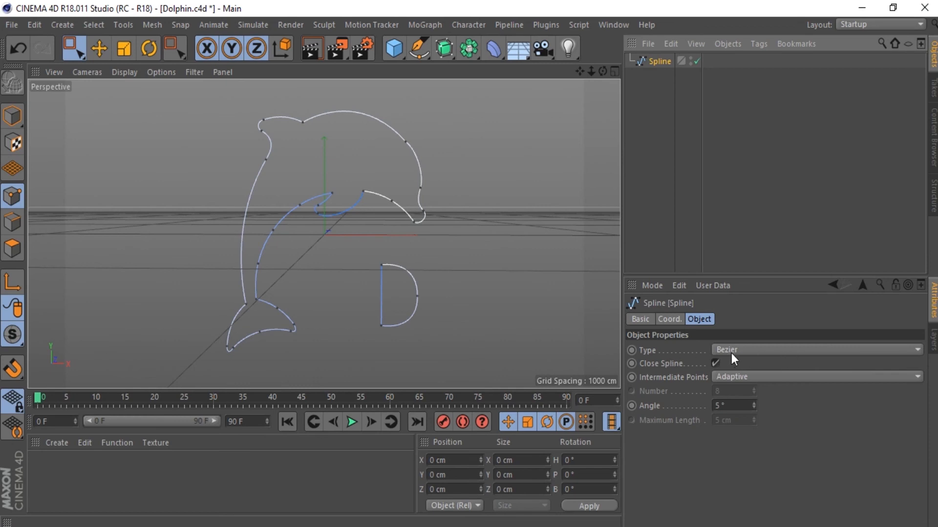
pyautogui.click(754, 350)
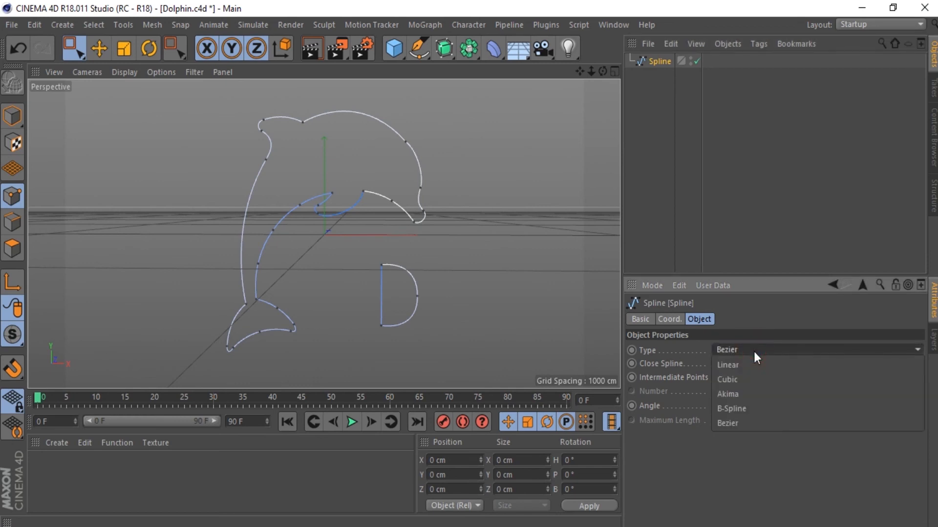
pyautogui.click(754, 367)
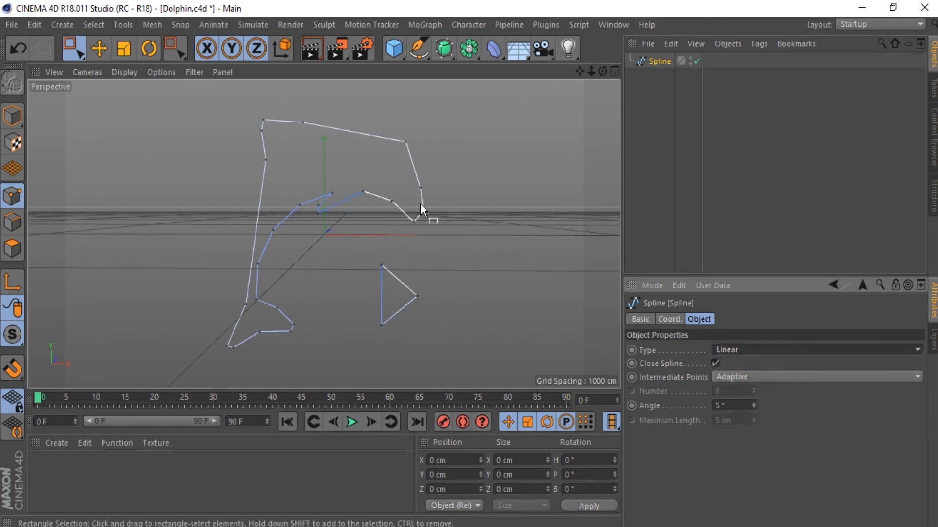
# Step: Try the Cubic and Akima types on the spline, and set it to B-Spline
pyautogui.click(740, 348)
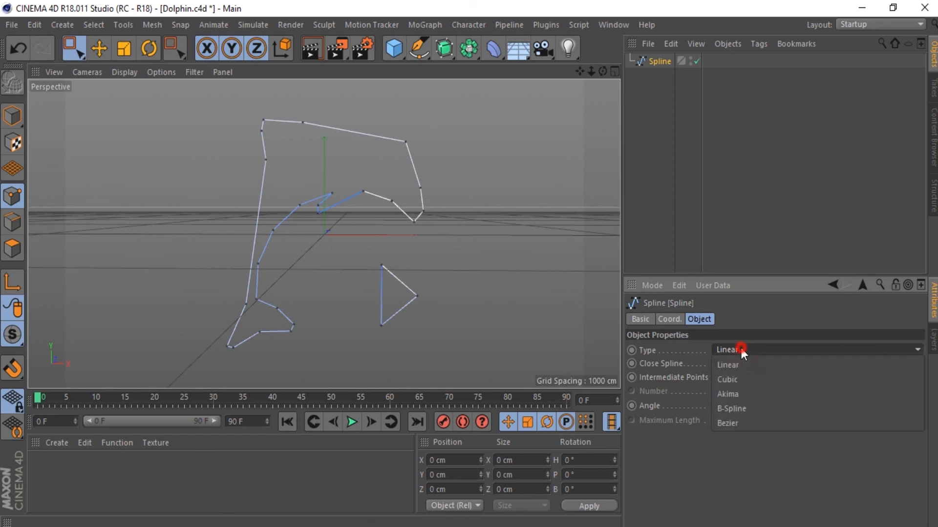
pyautogui.click(749, 381)
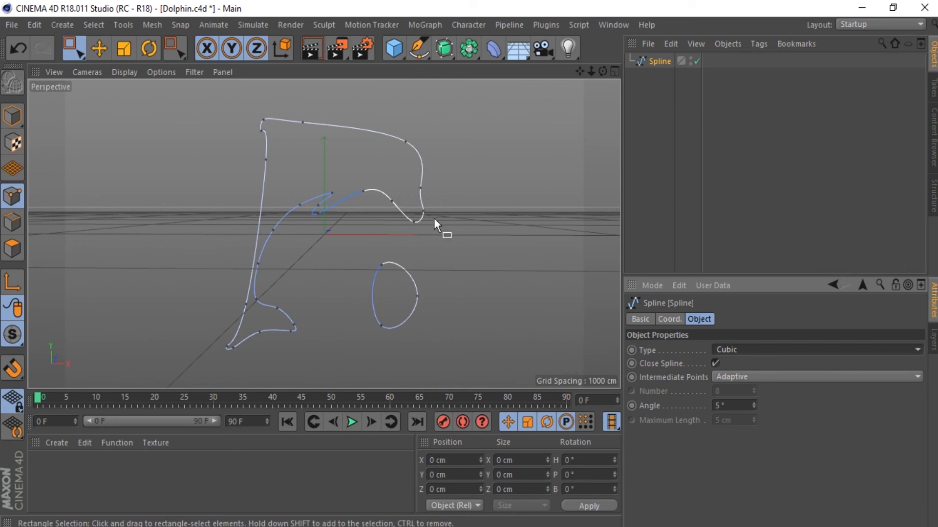
pyautogui.click(757, 349)
pyautogui.click(750, 393)
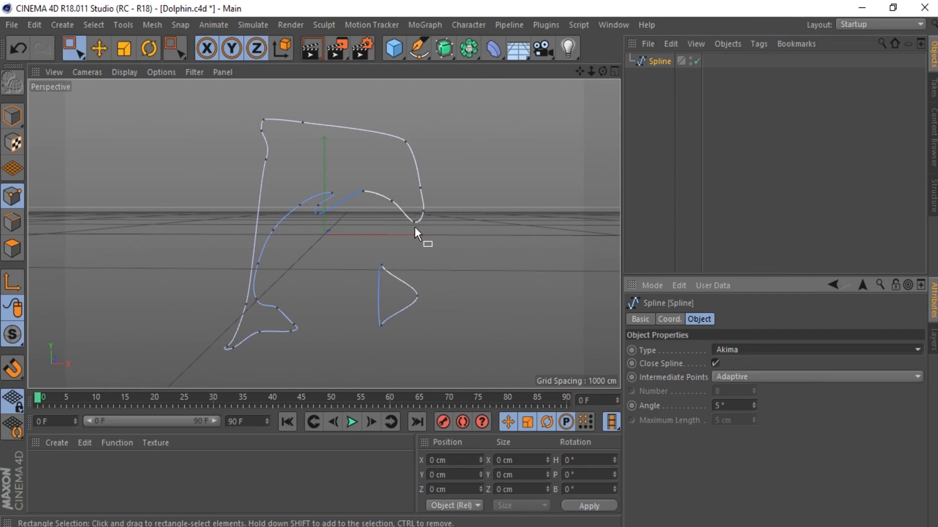
pyautogui.click(752, 349)
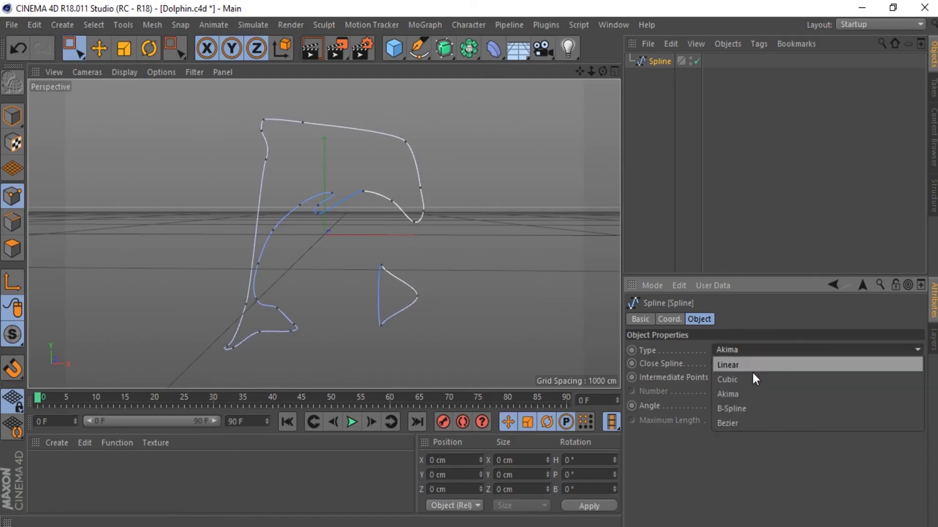
pyautogui.click(753, 408)
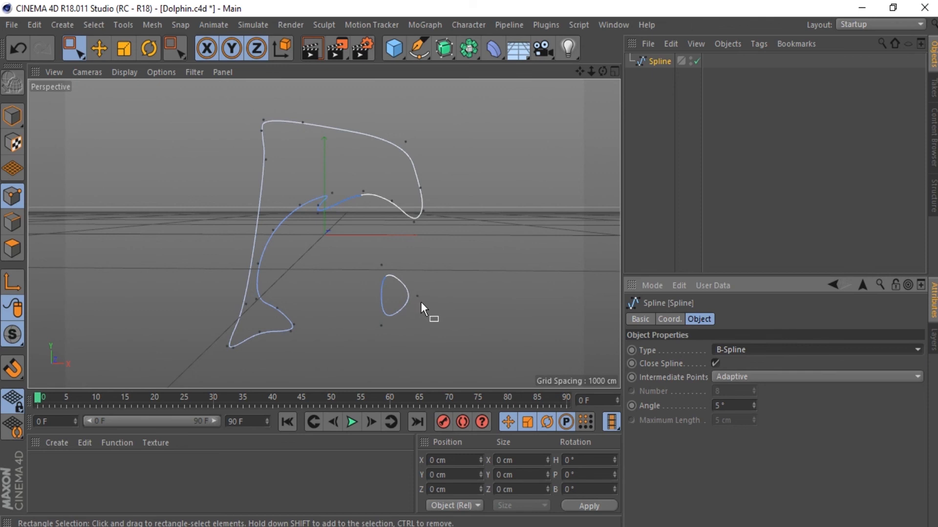
# Step: Pull control points of the small B-Spline outline outward with the Pen, and delete the whole spline object
pyautogui.click(418, 49)
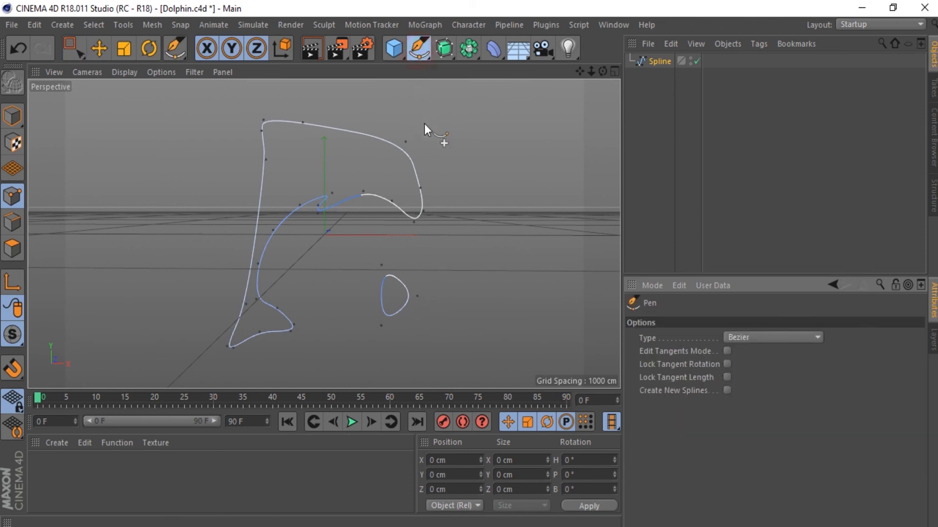
pyautogui.click(419, 296)
pyautogui.moveTo(432, 300)
pyautogui.mouseDown()
pyautogui.moveTo(445, 305)
pyautogui.moveTo(448, 296)
pyautogui.mouseUp()
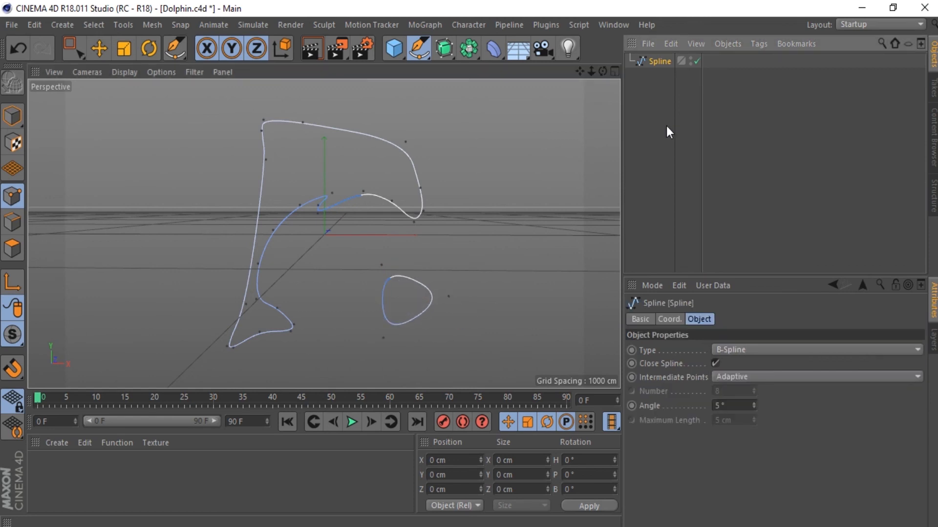
pyautogui.press('Delete')
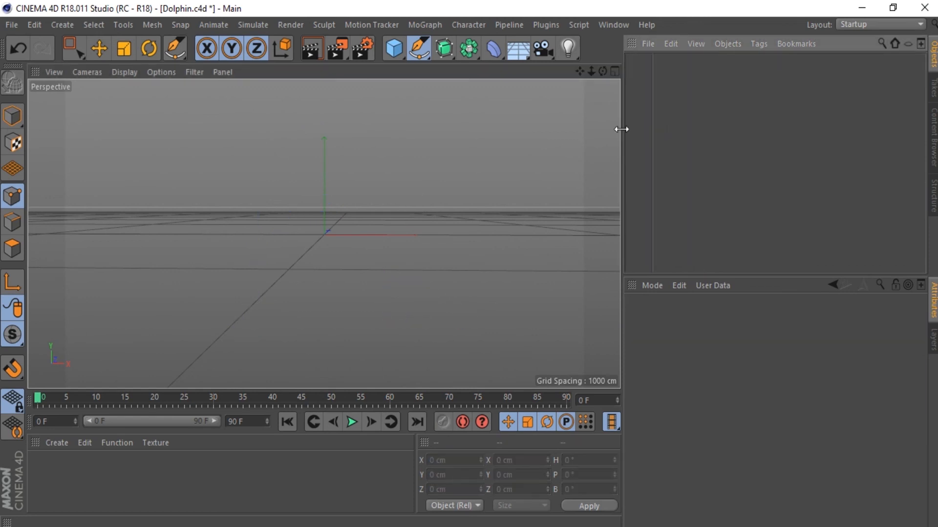
# Step: Draw an open, curved Bezier spline of five points with the Pen in the Perspective view, and finish it
pyautogui.click(222, 207)
pyautogui.moveTo(385, 161); pyautogui.dragTo(438, 217)
pyautogui.moveTo(413, 281); pyautogui.dragTo(335, 315)
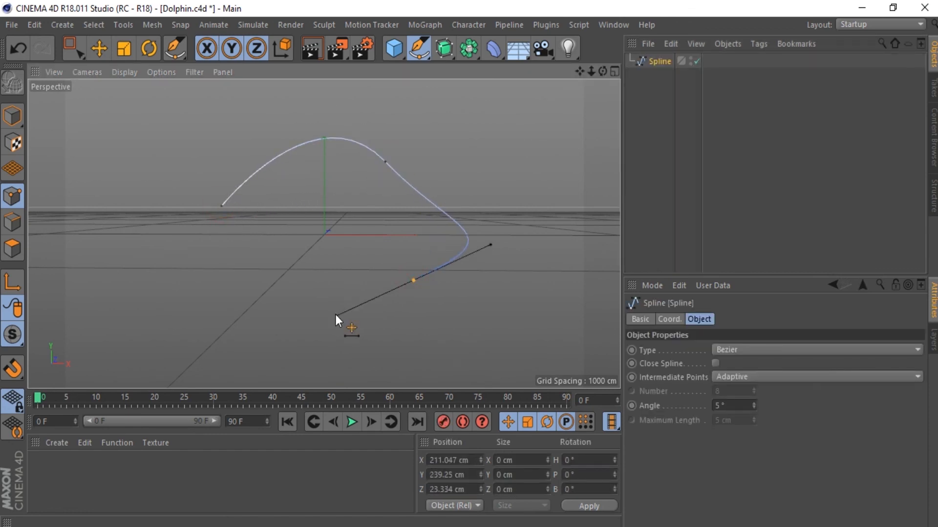
pyautogui.moveTo(245, 309); pyautogui.dragTo(273, 349)
pyautogui.moveTo(127, 338); pyautogui.dragTo(89, 274)
pyautogui.press('Escape')
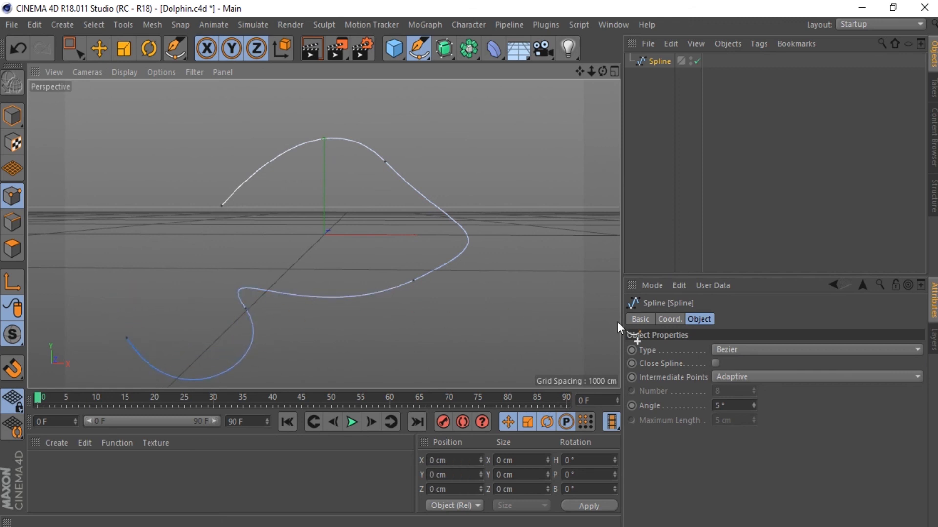
# Step: Switch the Close Spline option on and off again, and close the curve by joining its last point to its first with the Pen
pyautogui.click(715, 364)
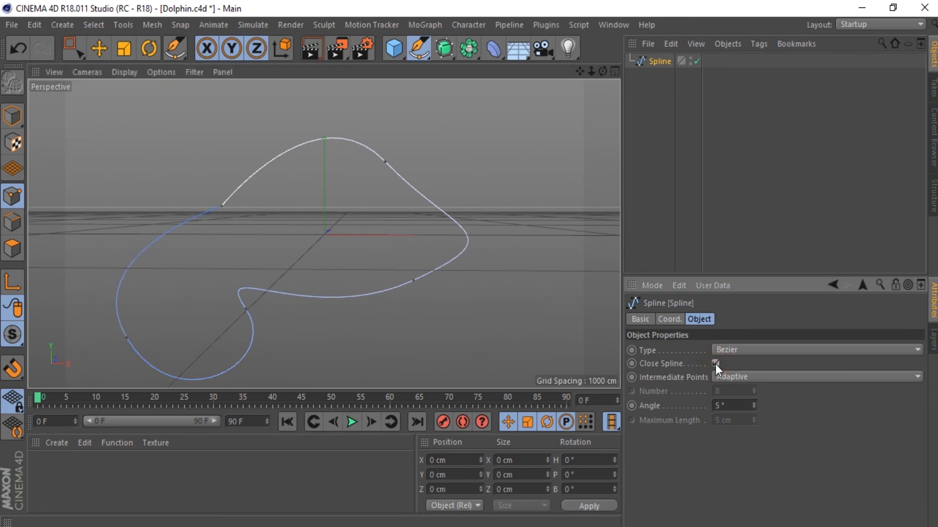
pyautogui.click(714, 364)
pyautogui.moveTo(125, 339); pyautogui.dragTo(218, 205)
pyautogui.click(218, 205)
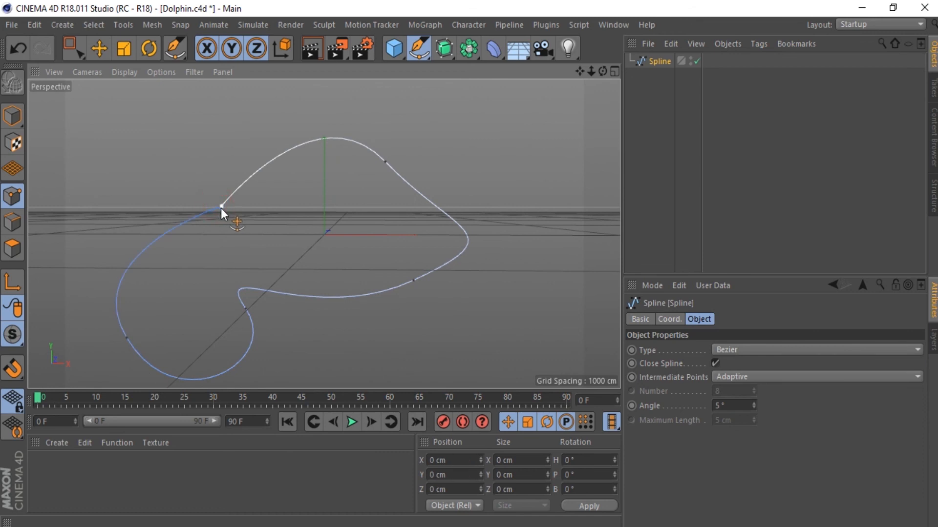
pyautogui.click(792, 377)
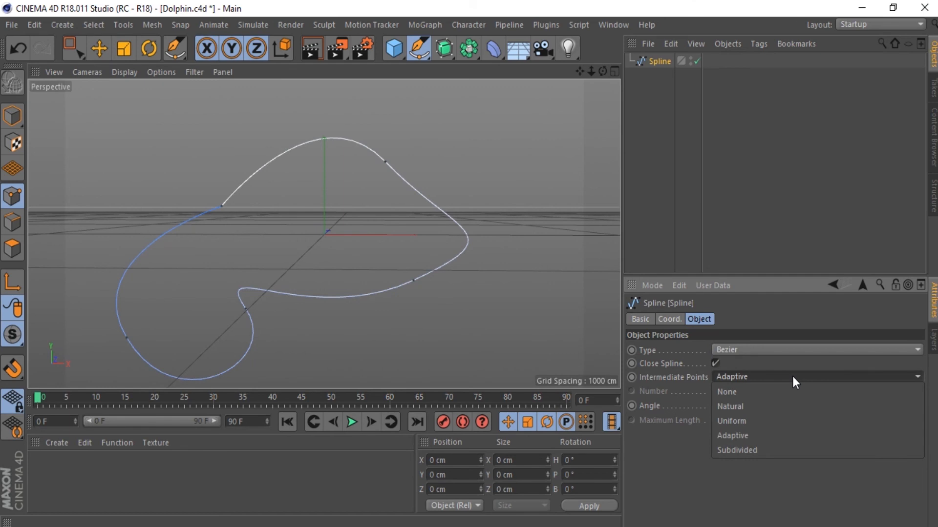
pyautogui.click(792, 374)
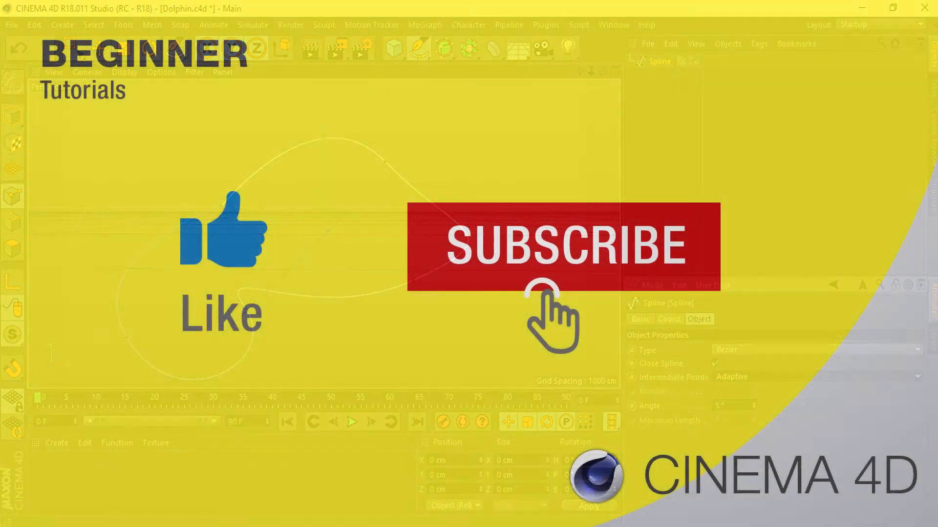